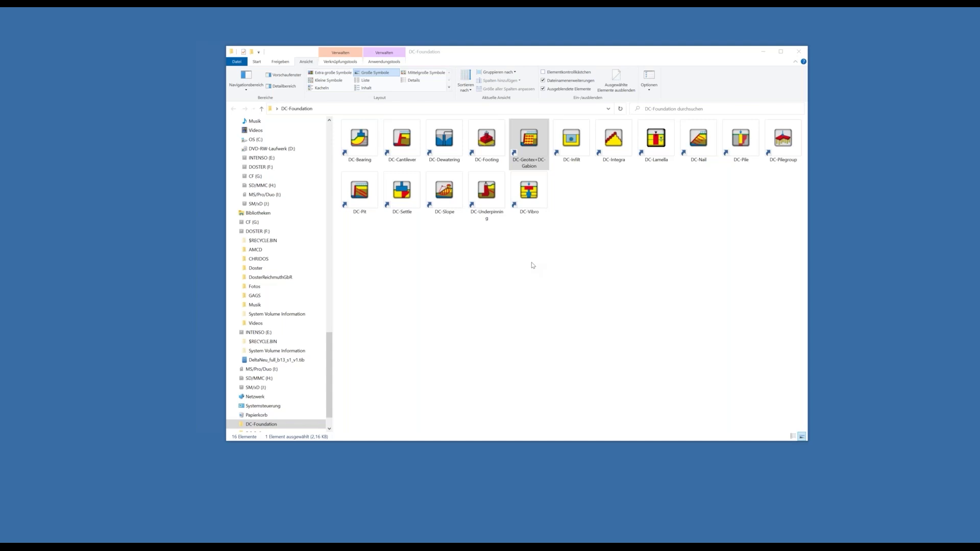
Start a new project in DC-Geotex+DC-Gabion and apply the Eurocode 7 analysis standard for Germany (DIN EN 1997-1).
double_click(525, 158)
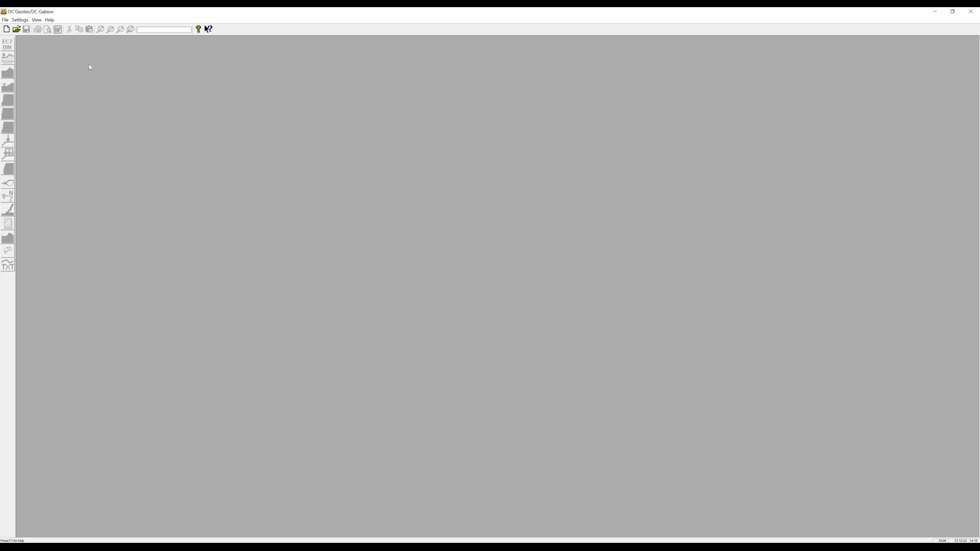
click(6, 31)
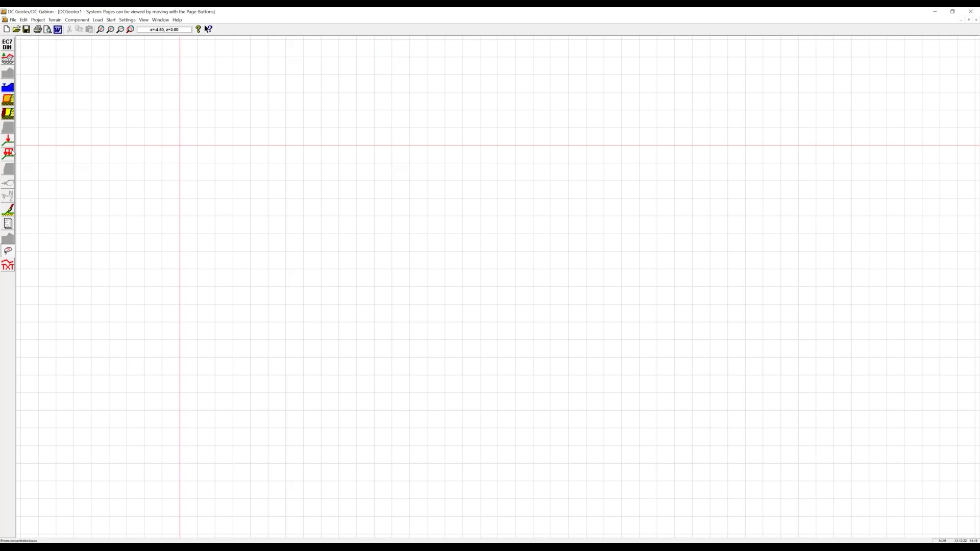
click(8, 45)
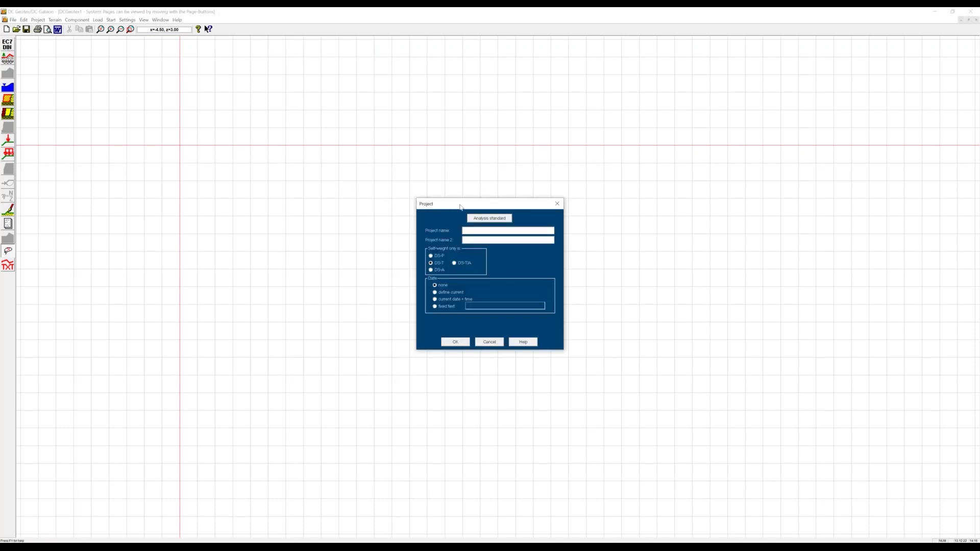
click(476, 220)
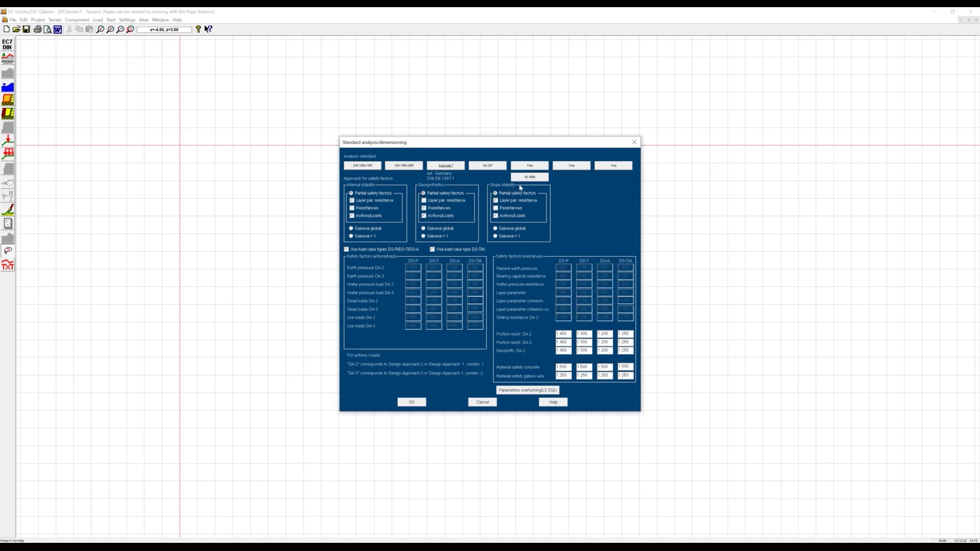
click(449, 167)
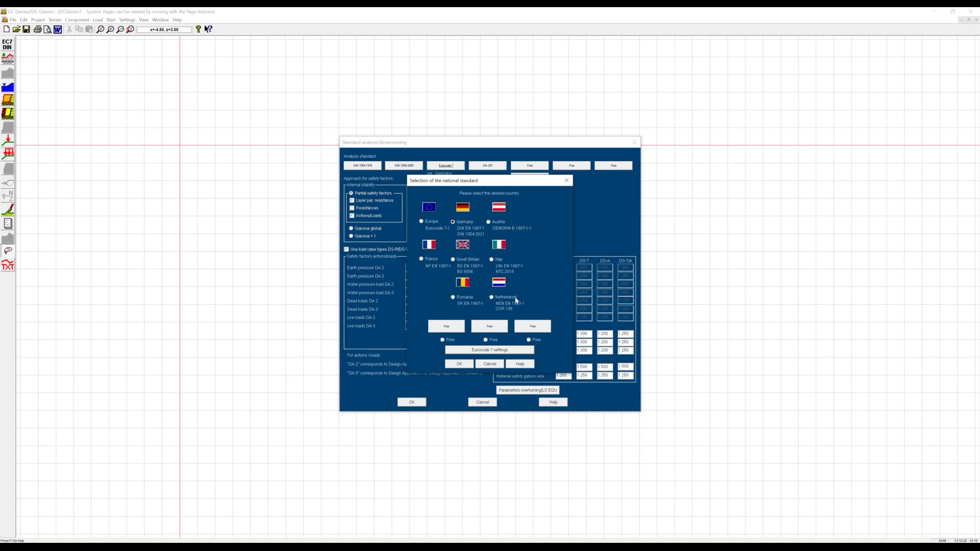
key(Return)
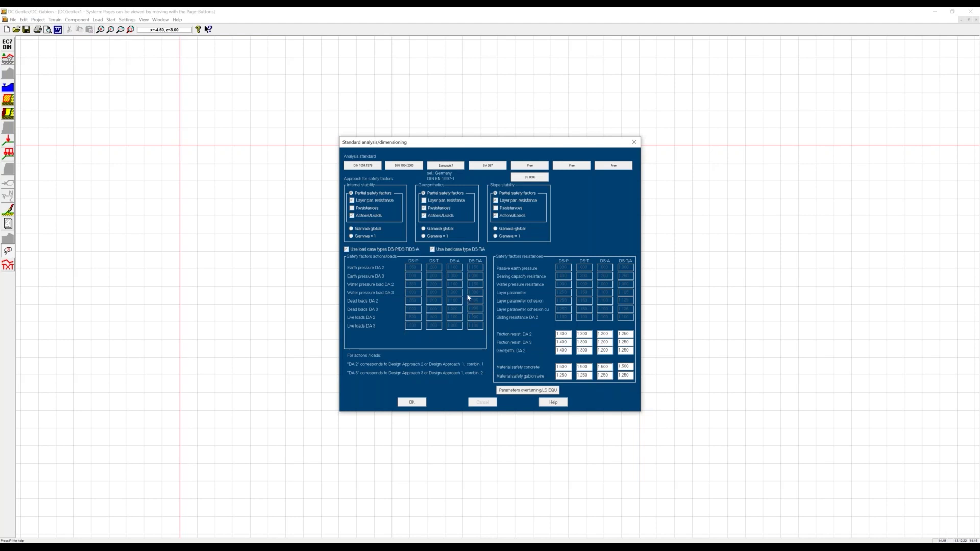
click(411, 402)
click(446, 343)
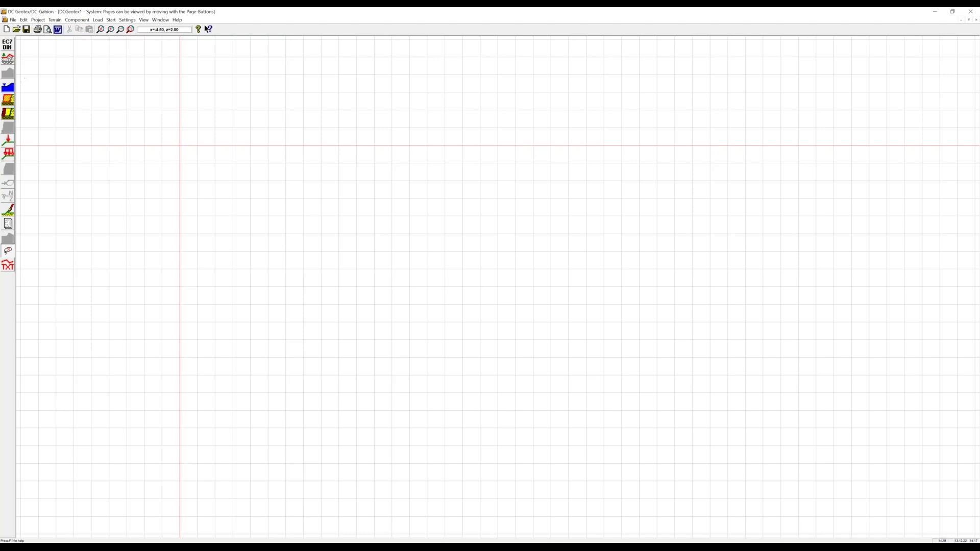
Draw the terrain line from about x=-3, z=-5, up the slope from x=0 to x=2, z=0, ending at about x=16.5, z=1.5.
click(10, 65)
click(70, 322)
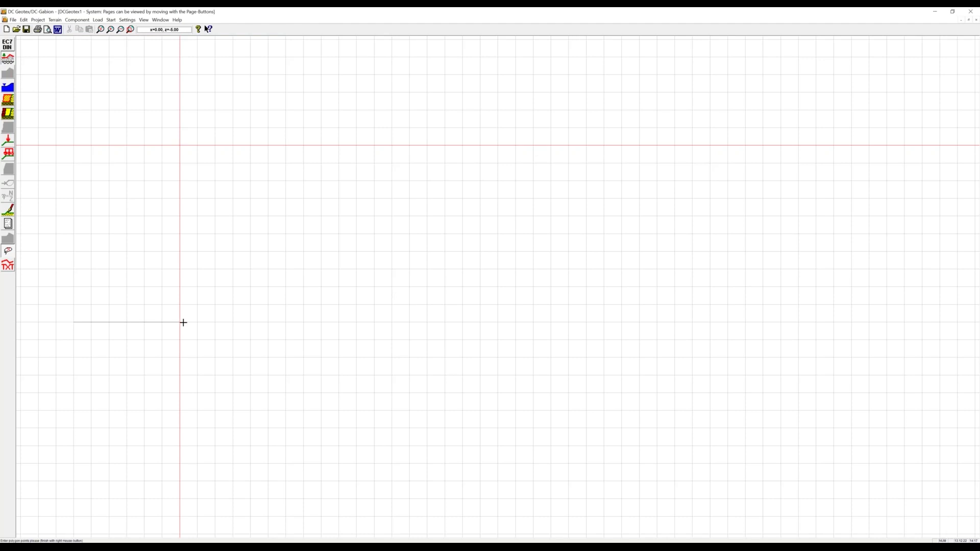
click(180, 322)
click(215, 181)
click(251, 145)
click(410, 129)
click(573, 127)
click(639, 93)
click(764, 98)
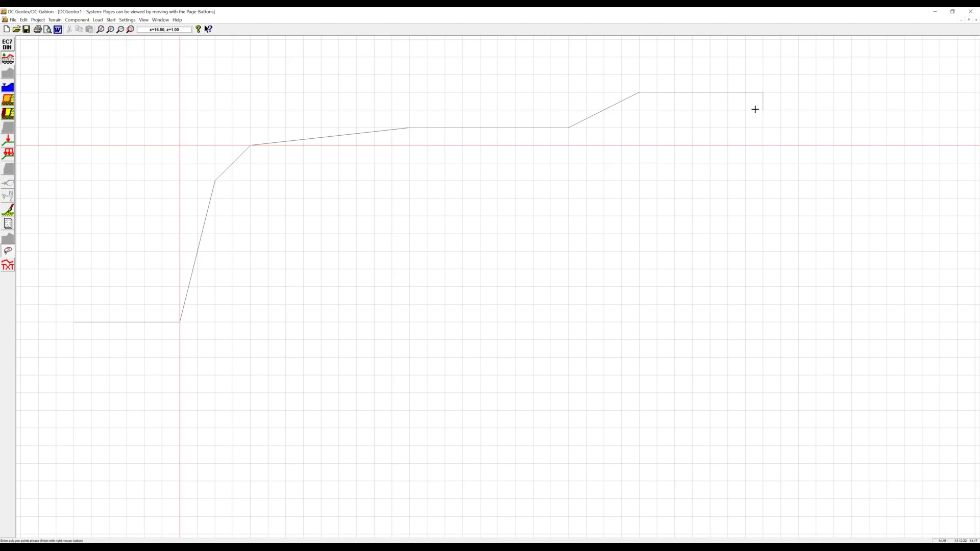
right_click(754, 109)
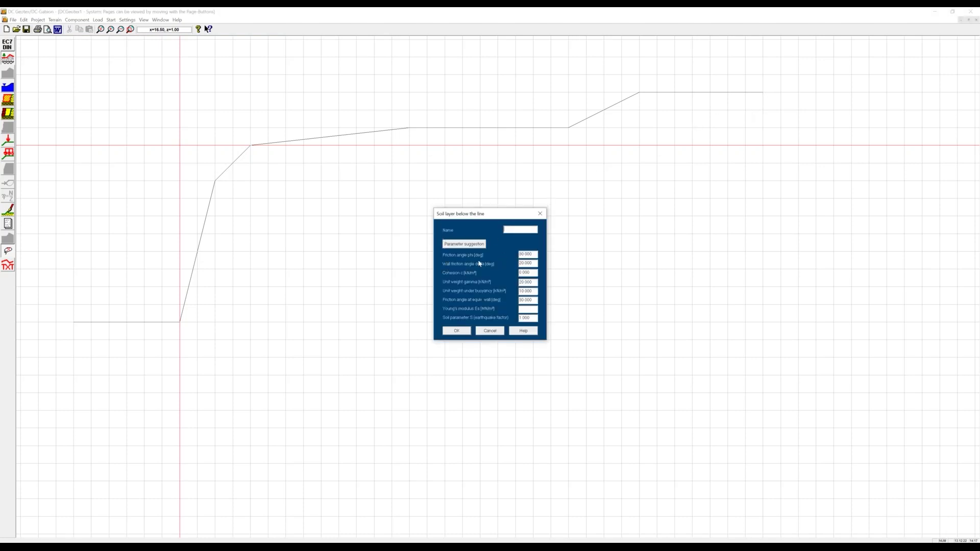
Assign the suggested parameters of a dense granular soil preset to the soil layer below the terrain line.
click(459, 244)
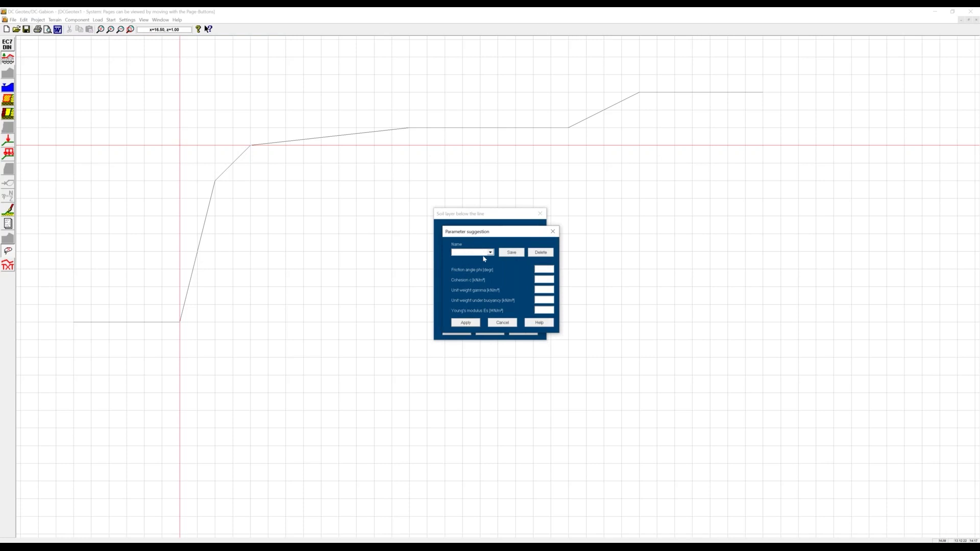
click(489, 253)
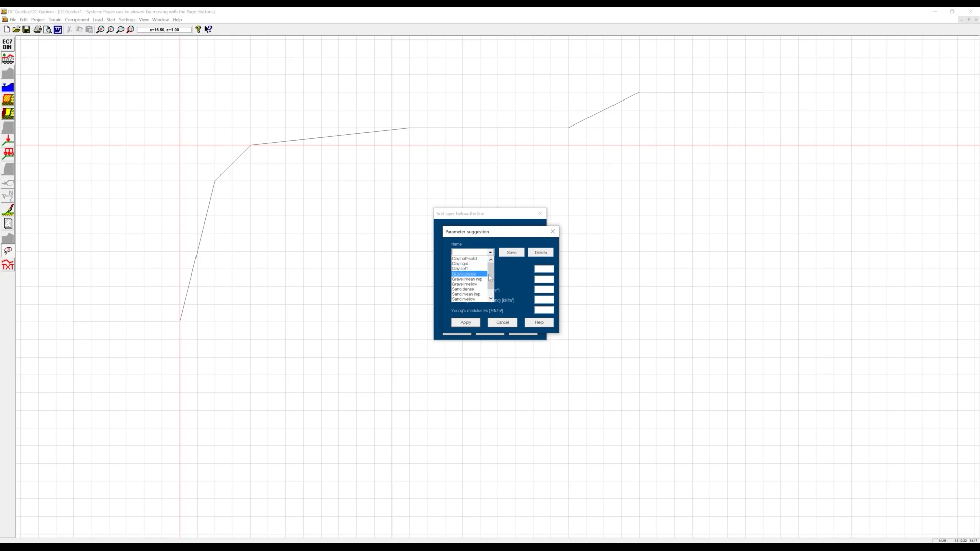
drag(490, 277, 491, 283)
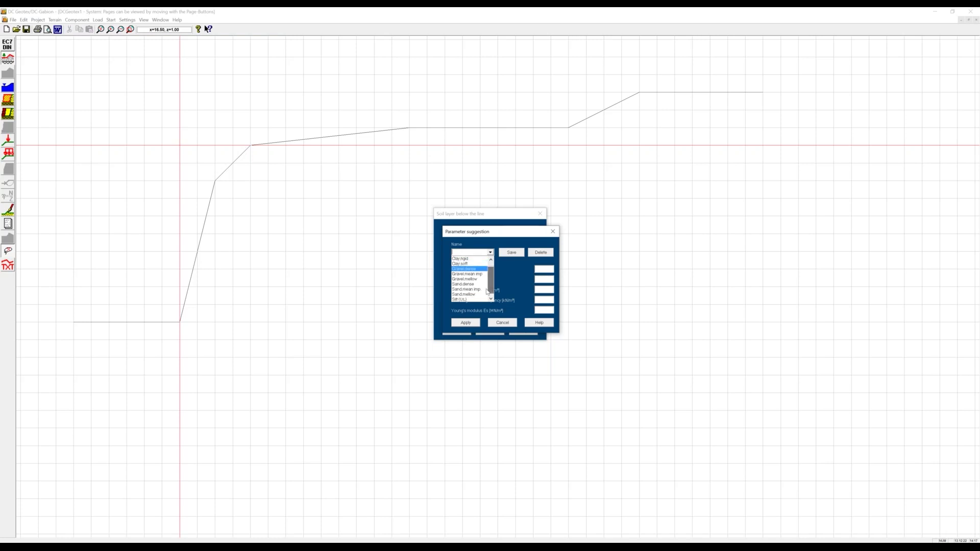
click(468, 285)
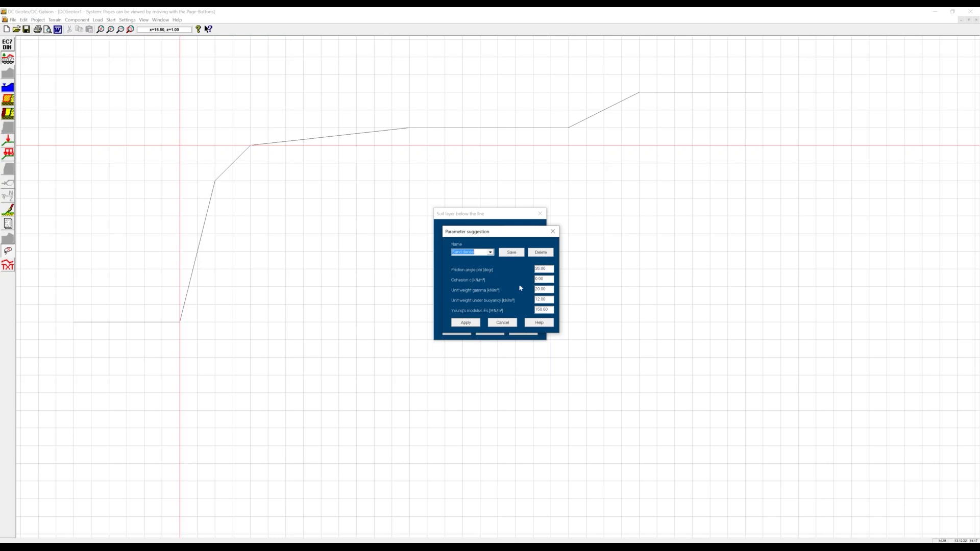
click(466, 322)
click(462, 330)
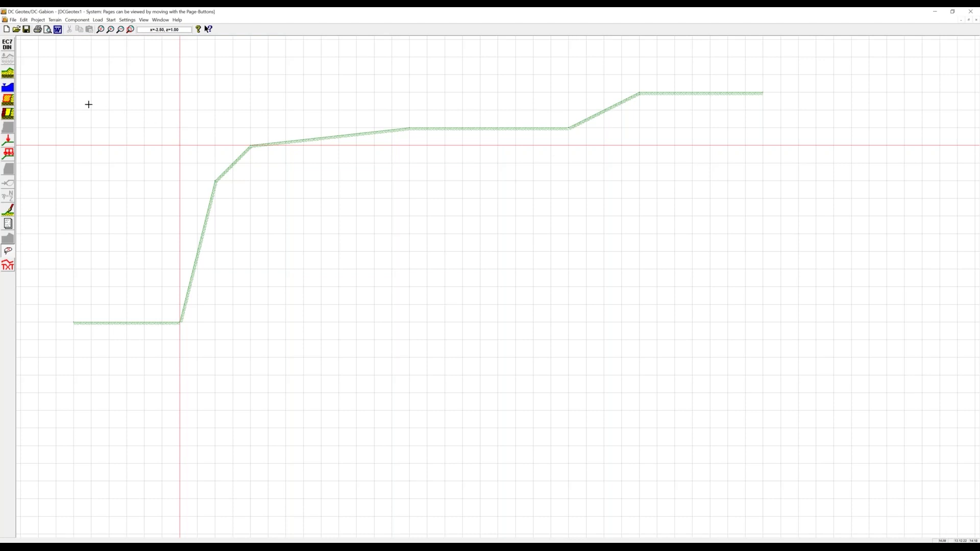
Draw a lower soil layer boundary from about x=-3, z=-7 through x=4 and x=7 at z=-6.5, rising to z=-4.5 from x=12.
click(11, 75)
click(75, 393)
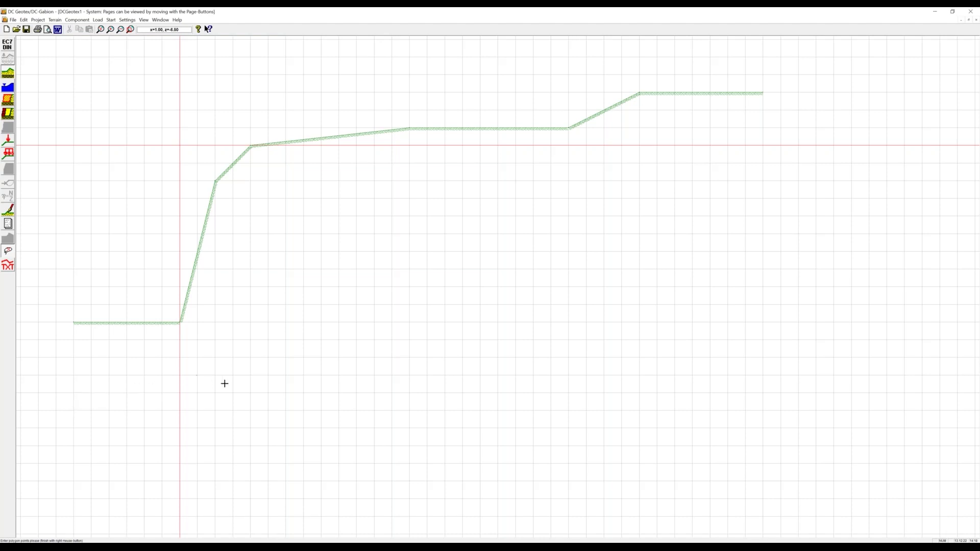
click(321, 375)
click(427, 376)
click(603, 304)
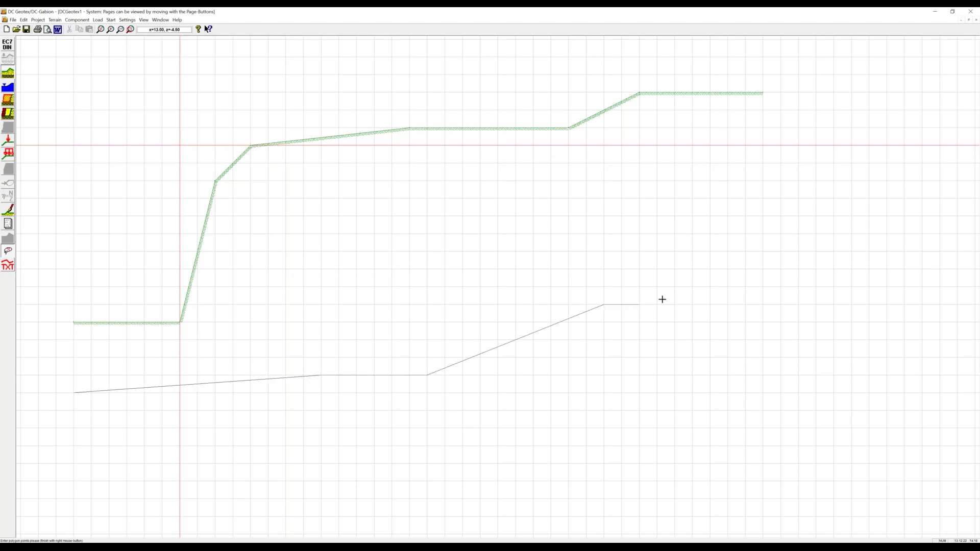
click(728, 304)
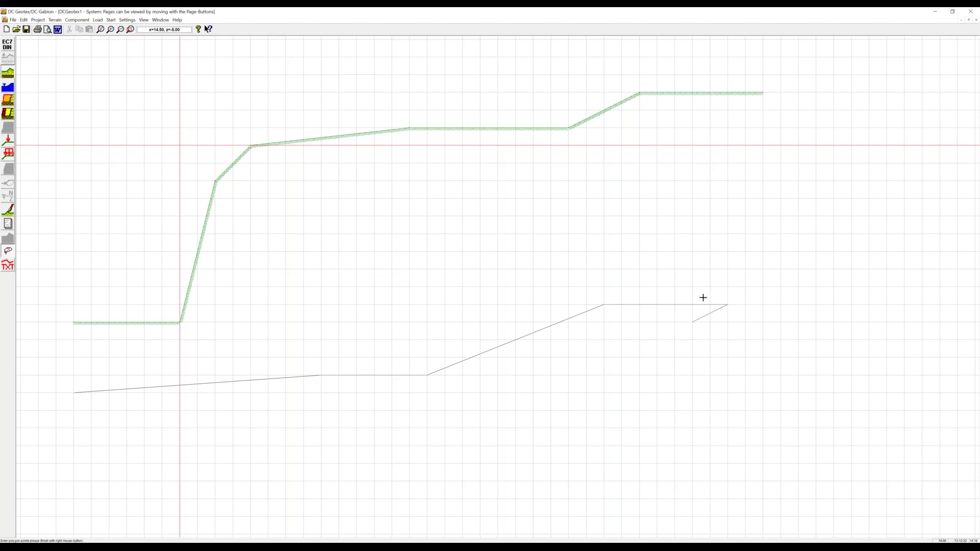
right_click(669, 347)
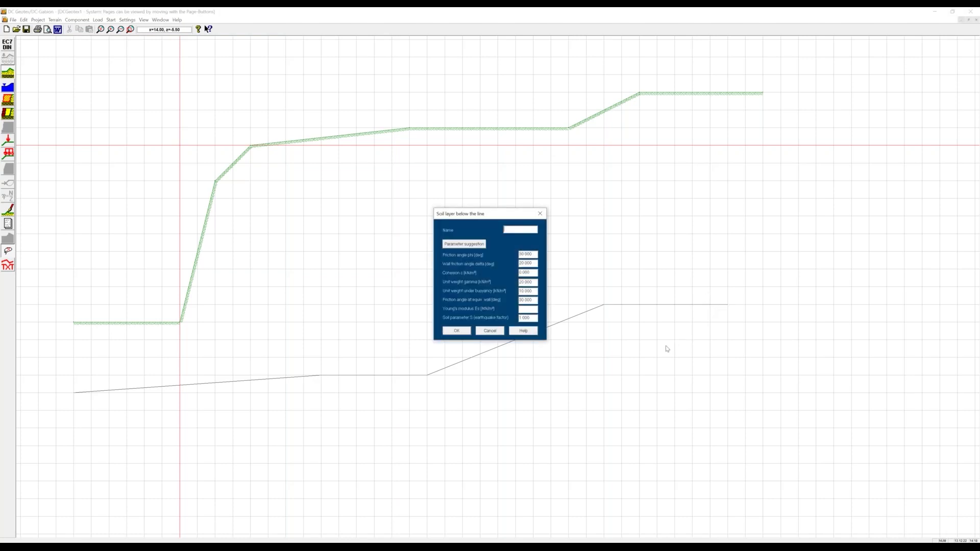
Assign the suggested Silt (UL) parameters to the soil layer below the lower boundary.
click(466, 245)
click(491, 252)
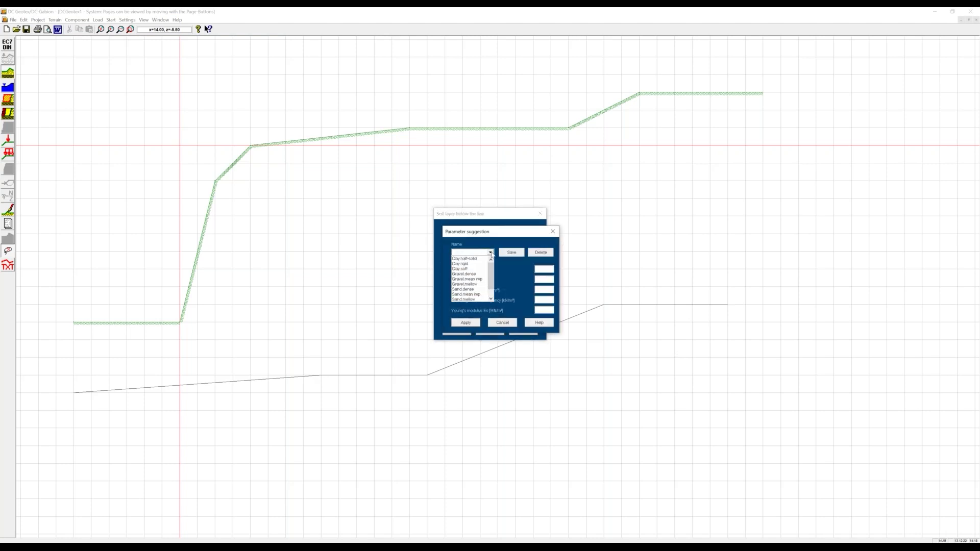
drag(491, 276, 492, 286)
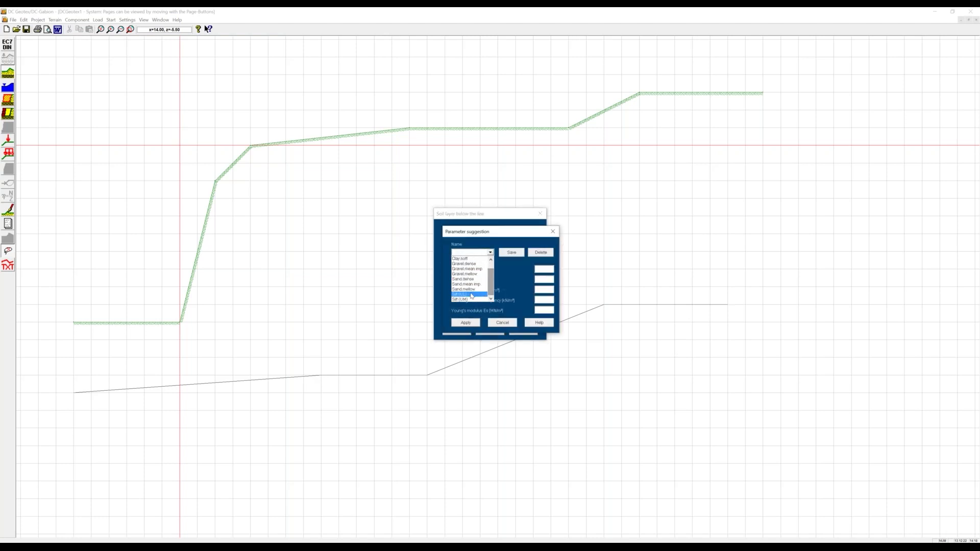
click(471, 295)
click(461, 323)
click(458, 331)
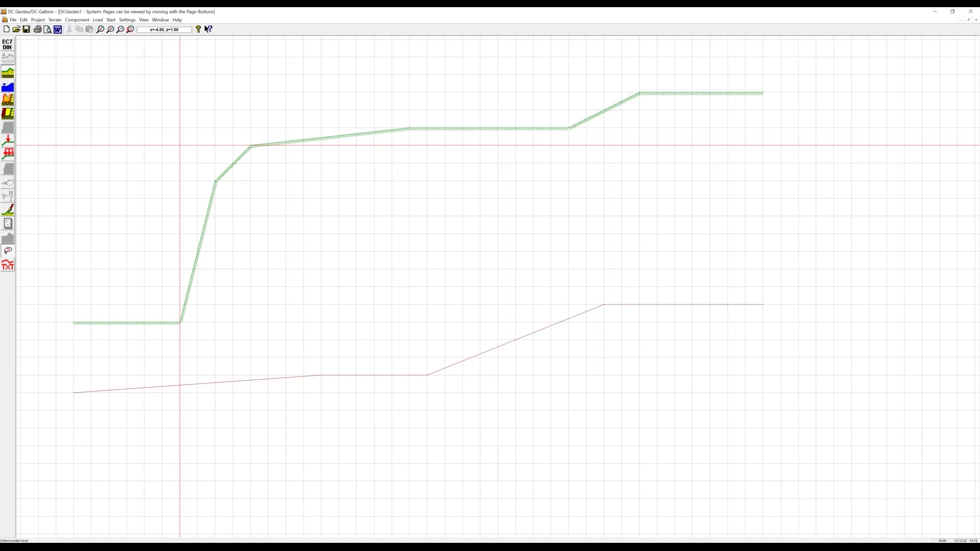
Review the soil parameters of the terrain layer and the lower soil layer.
click(8, 88)
click(483, 140)
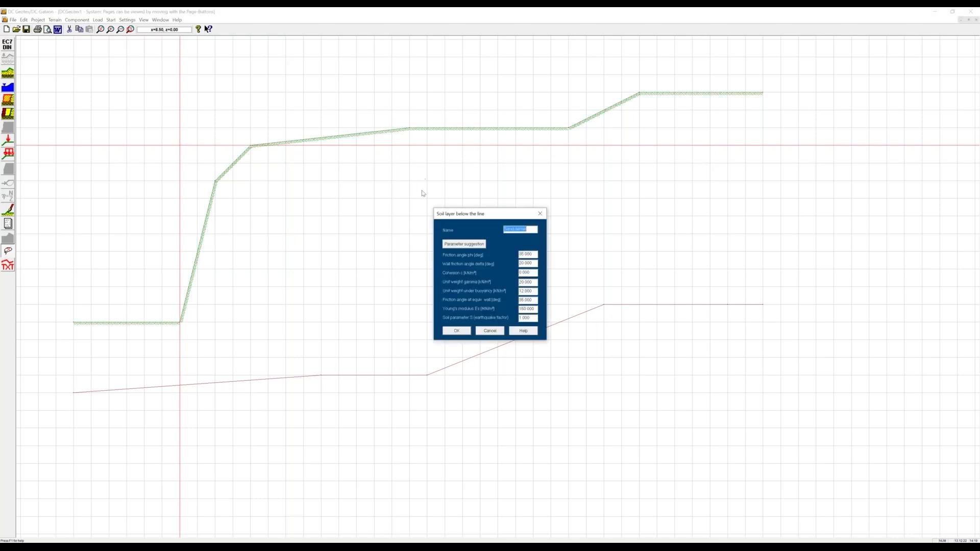
click(490, 331)
click(615, 306)
click(465, 331)
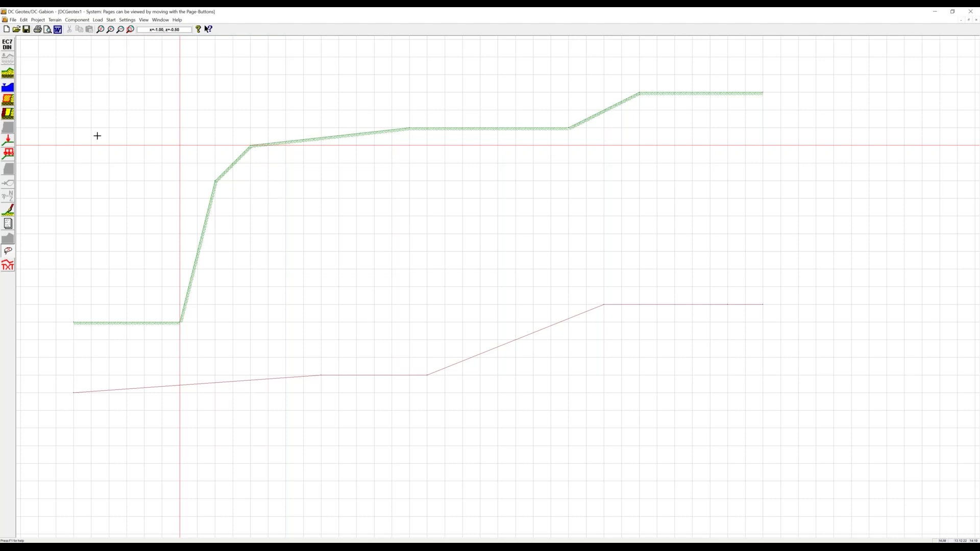
Outline the reinforced soil mass behind the slope face with corners at about (0, -5), (5, -5), (6.5, 0.5) and (1, 0).
click(4, 101)
click(180, 322)
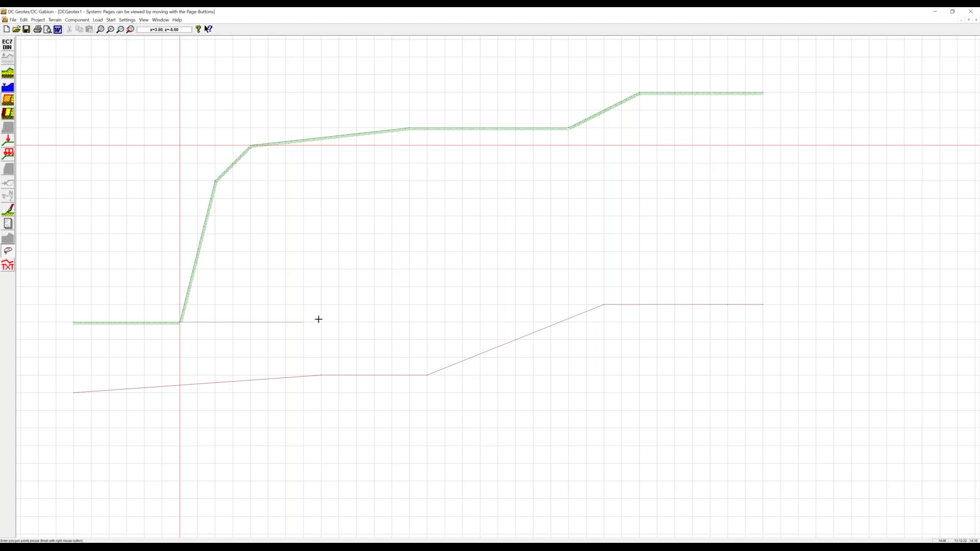
click(357, 321)
click(409, 128)
click(215, 146)
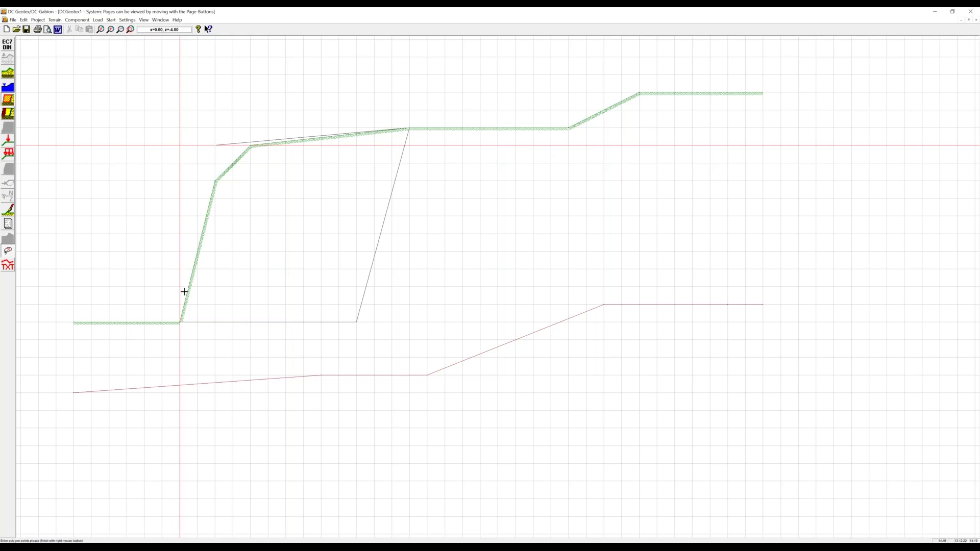
right_click(181, 320)
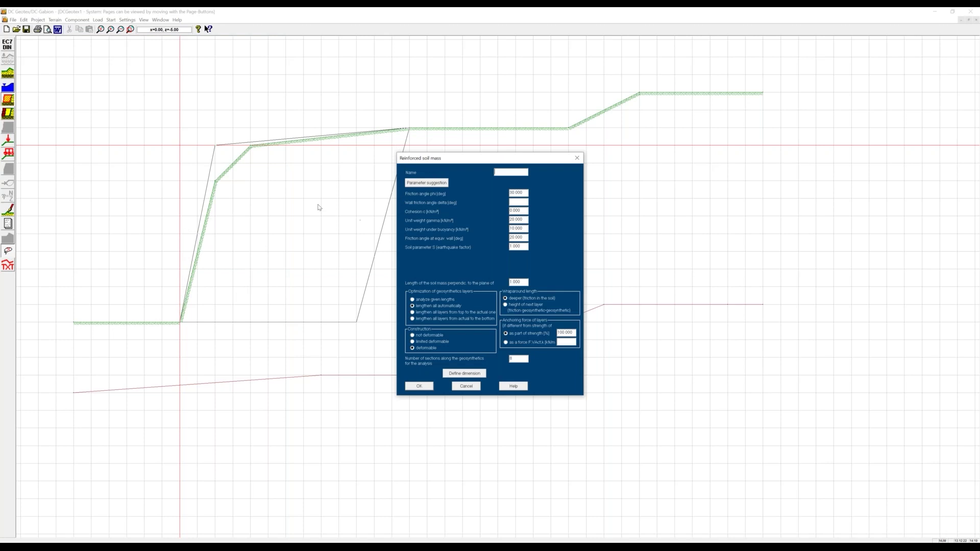
Assign the suggested Gravel.mellow parameters to the reinforced soil mass.
click(426, 183)
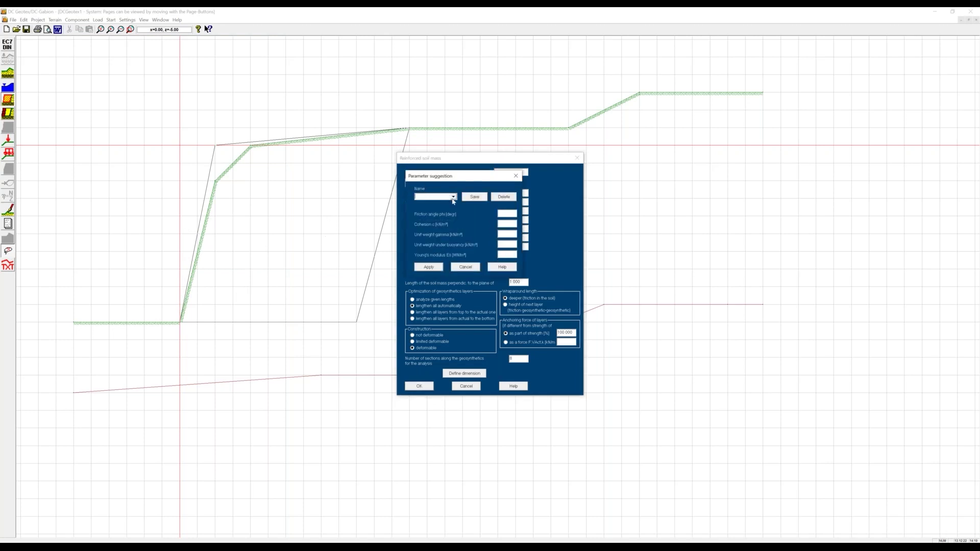
click(452, 196)
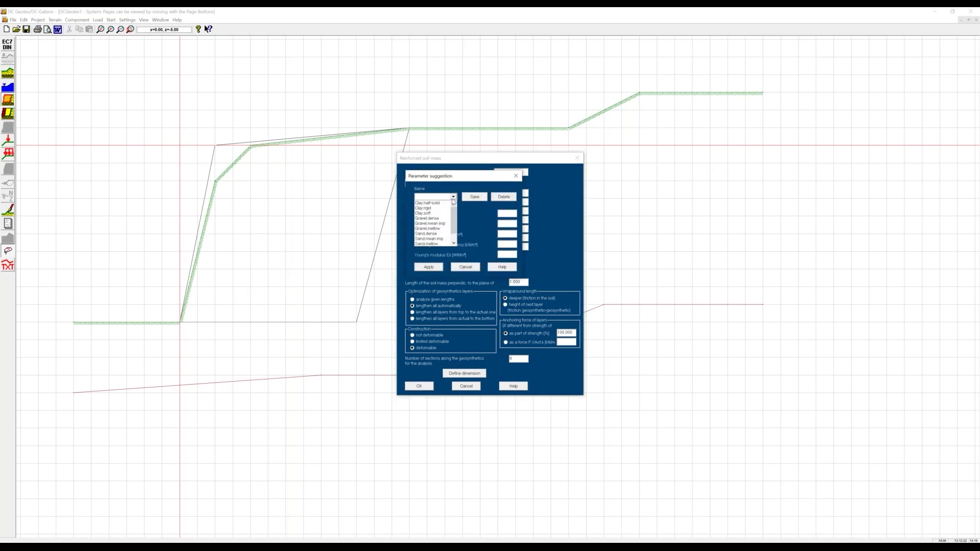
click(442, 229)
click(436, 267)
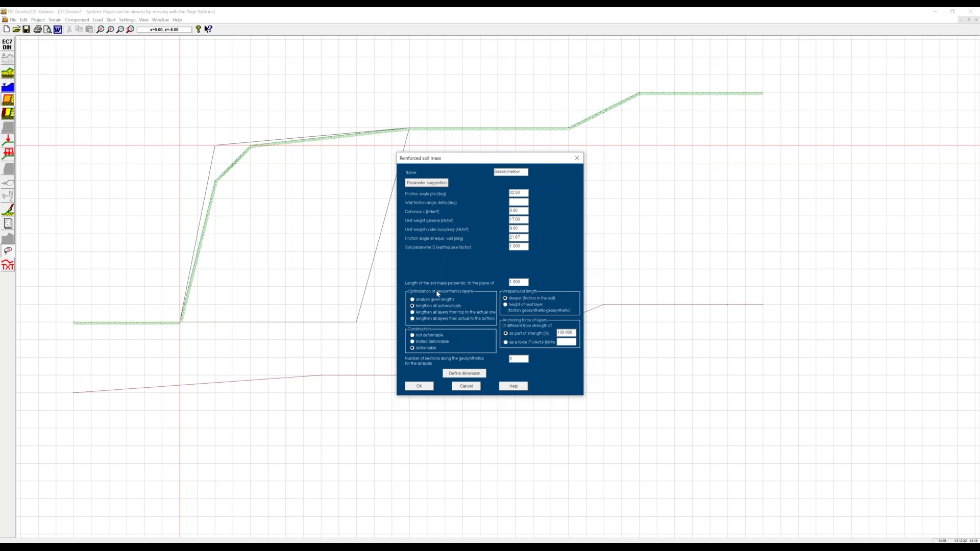
click(420, 386)
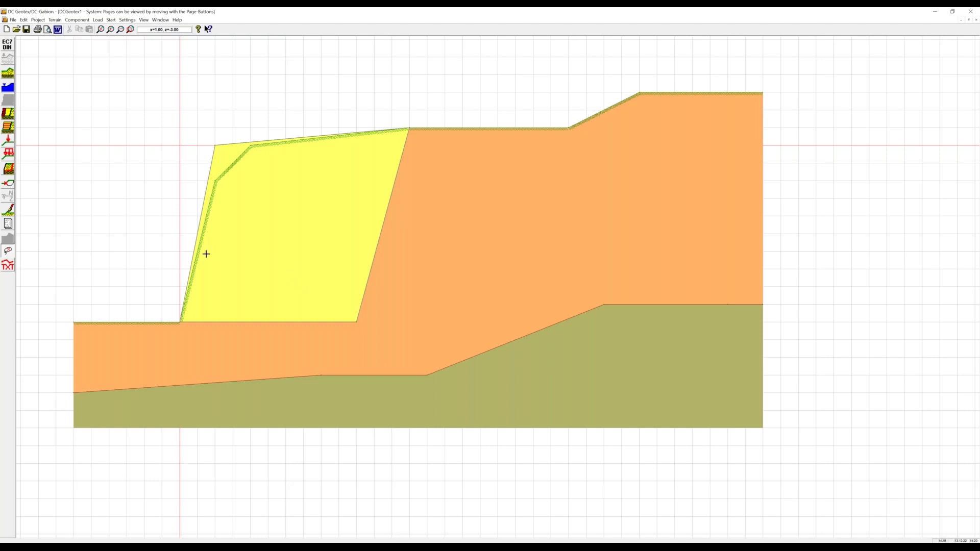
Place a geosynthetics layer about 3.74 m long from the slope toe at (0, -5), using Tensar 80RE parameters with placement damage value 1.07.
click(9, 128)
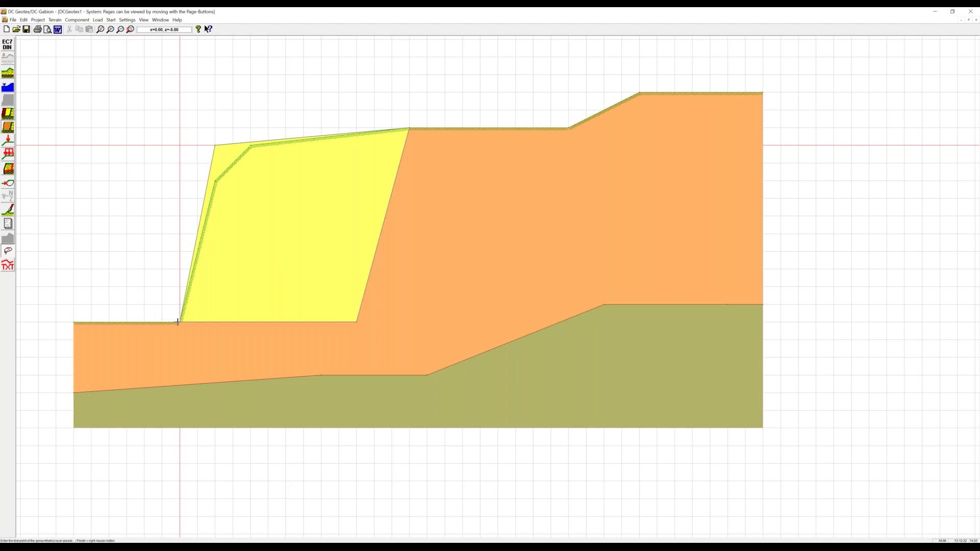
click(310, 322)
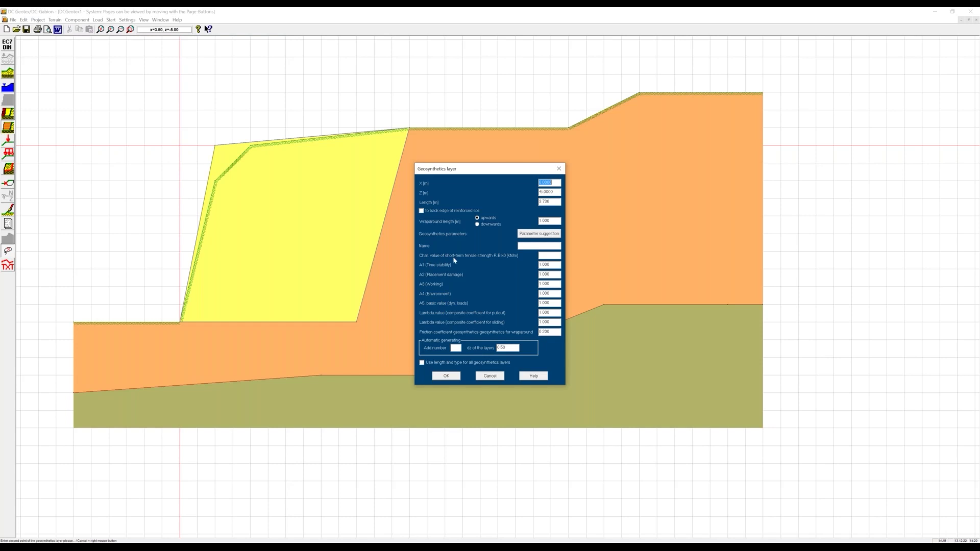
click(524, 235)
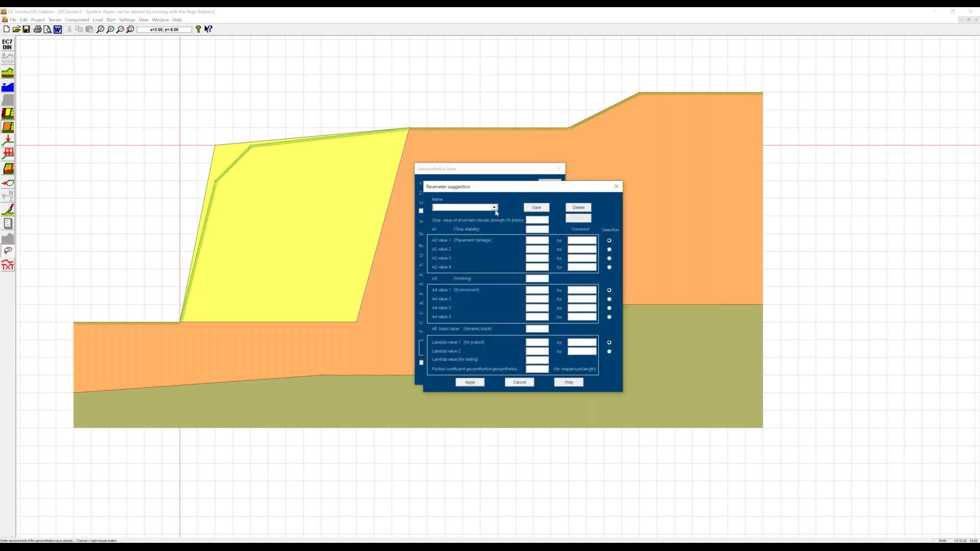
click(494, 208)
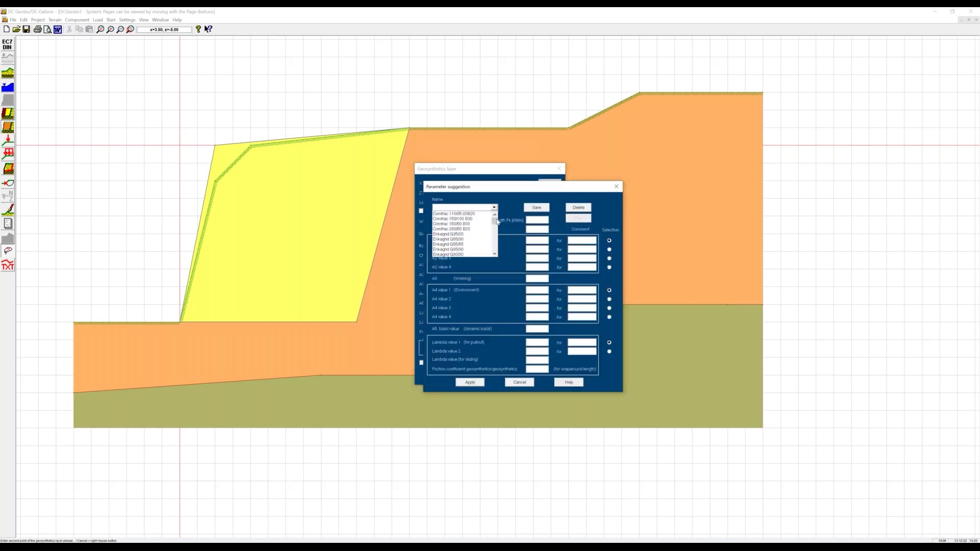
drag(497, 220, 497, 256)
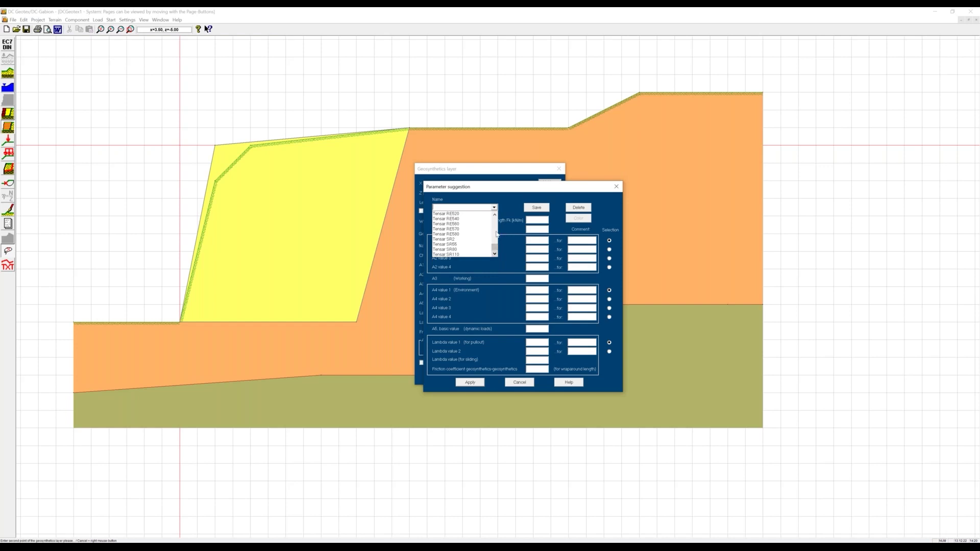
click(496, 233)
click(449, 235)
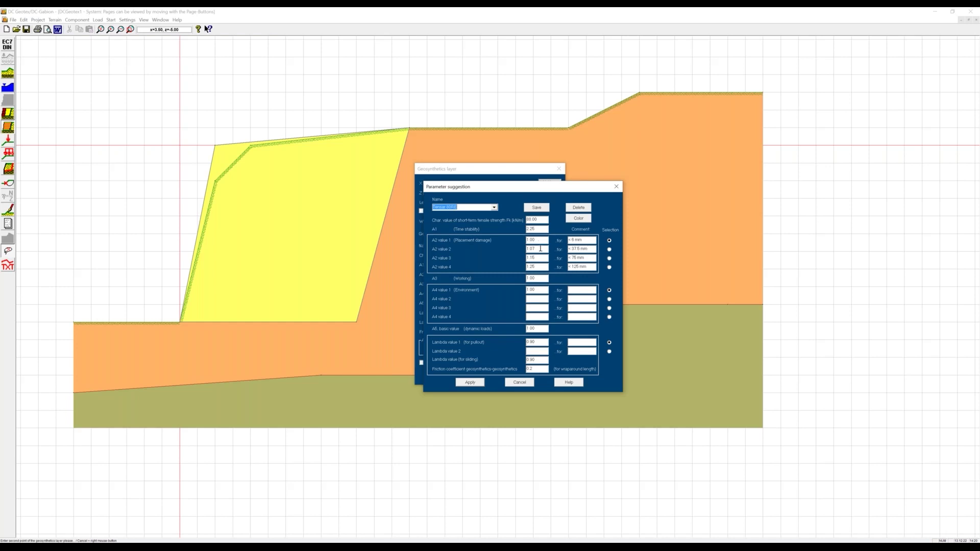
click(609, 250)
click(470, 382)
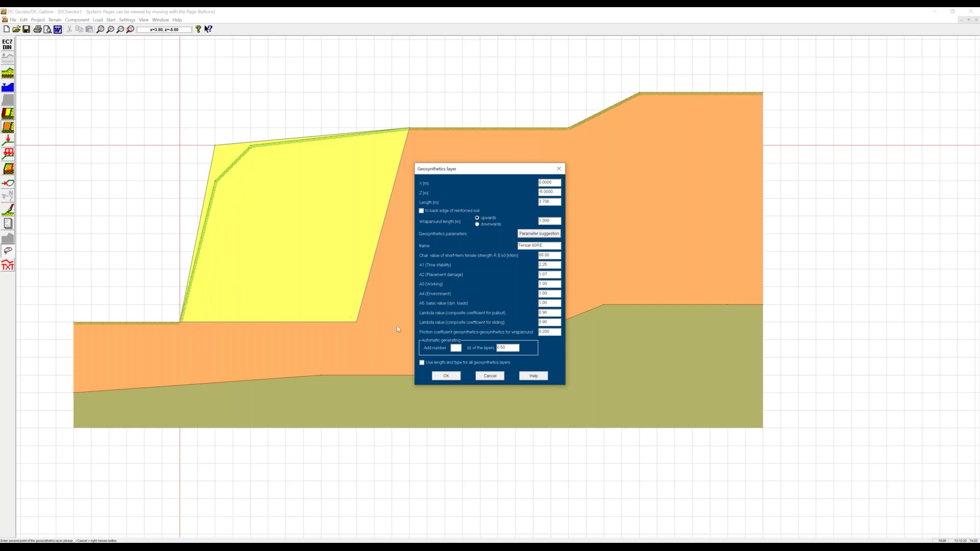
Generate ten additional geosynthetics layers above the first one at 0.50 m spacing.
click(456, 350)
click(446, 375)
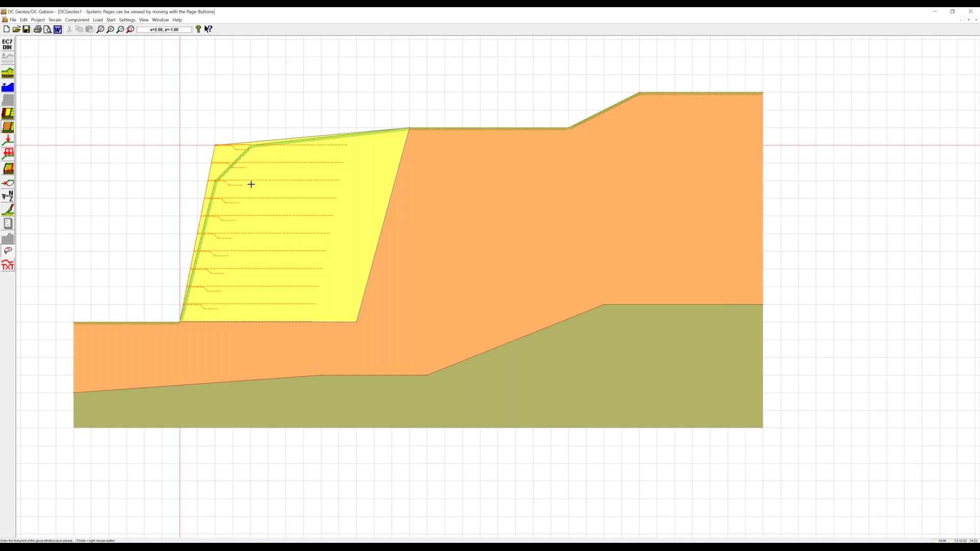
Add a facing to the slope face of the reinforced soil, compare the wall types and choose Gabions.
click(7, 114)
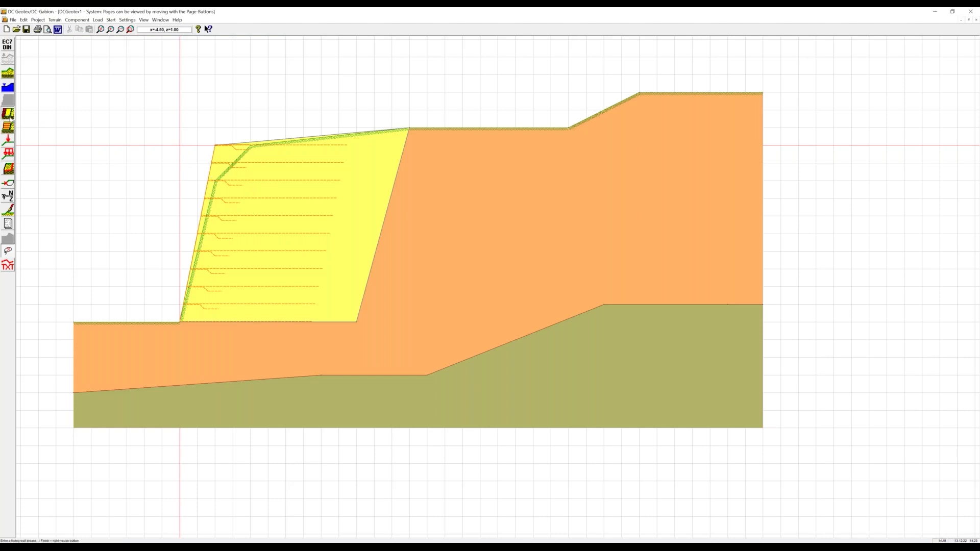
click(199, 228)
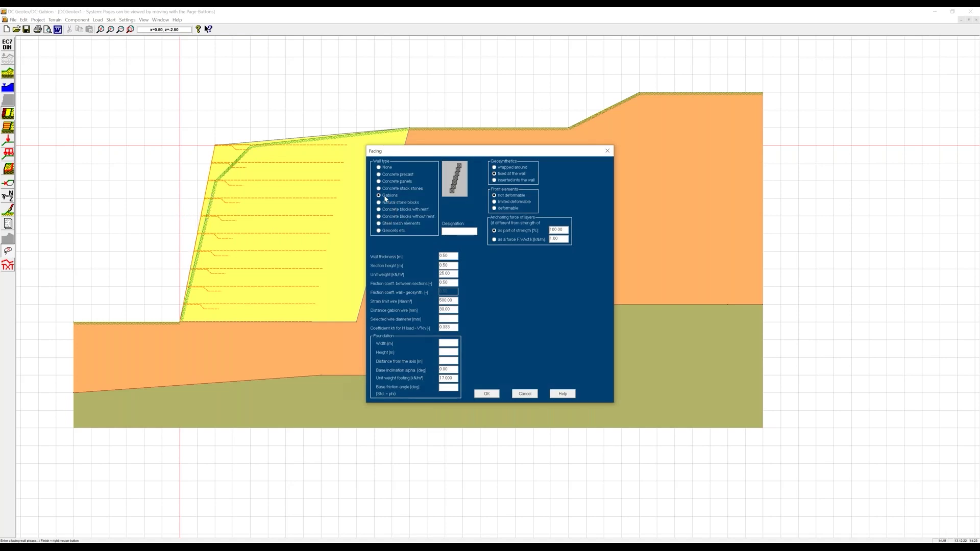
click(379, 175)
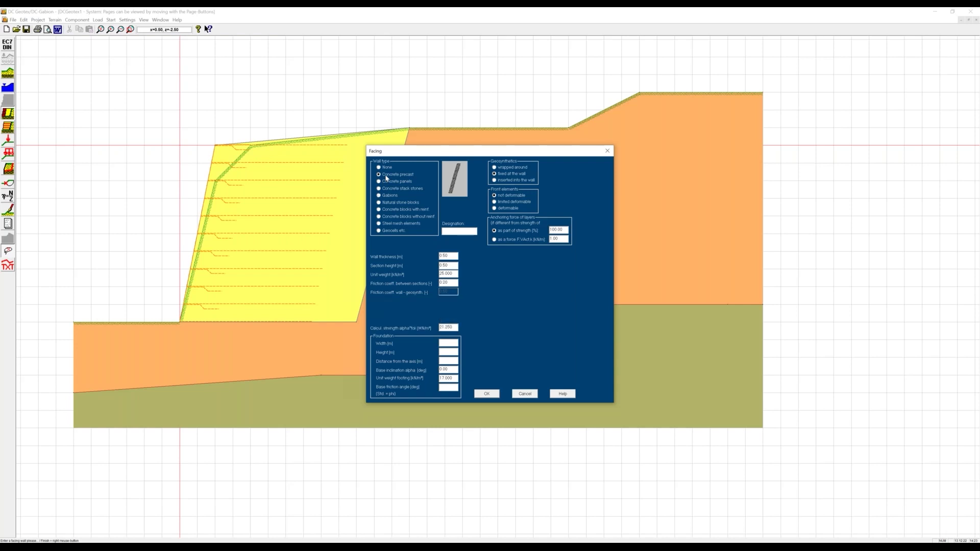
click(385, 182)
click(386, 196)
click(384, 204)
click(386, 197)
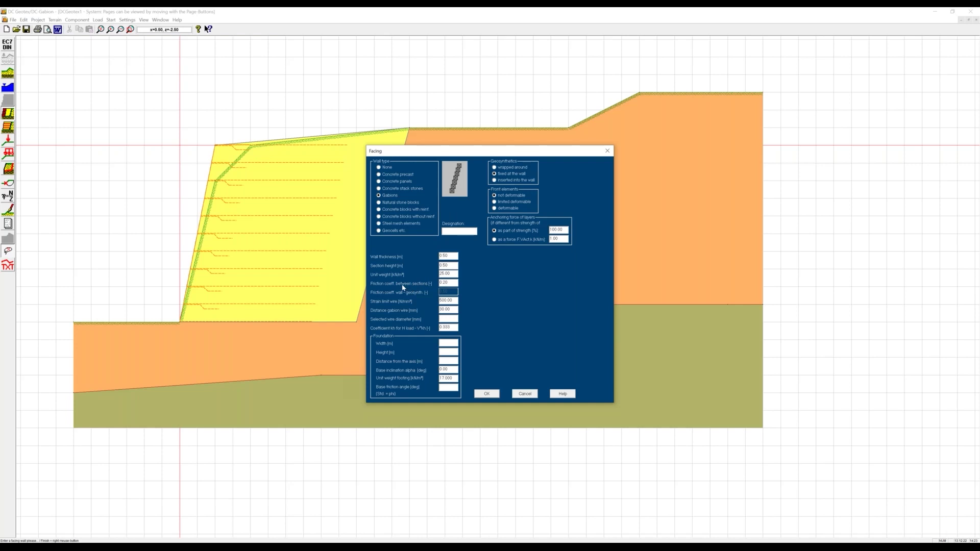
Set the friction coefficient between the gabion sections to 0.6 and accept the facing.
double_click(454, 280)
text(0.)
click(487, 394)
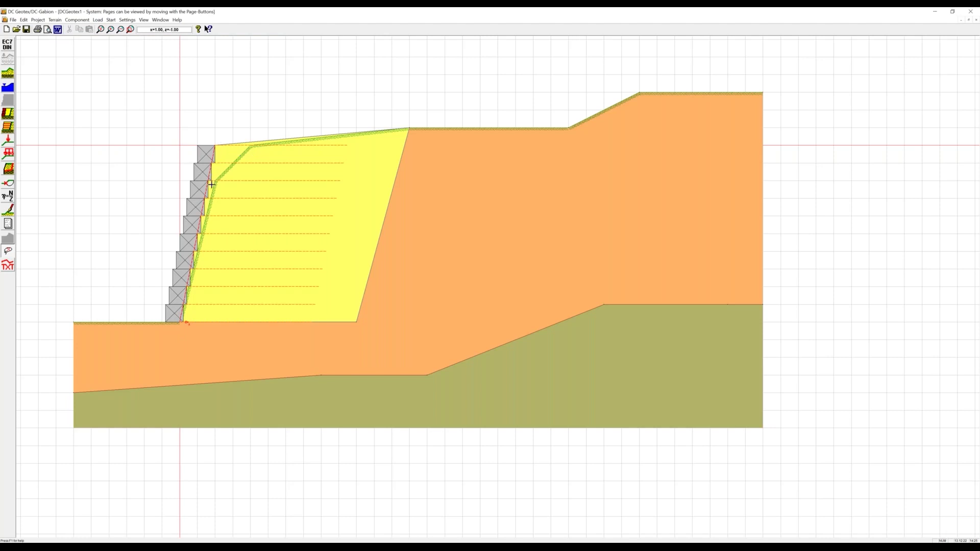
Preview the printed system drawing with its layers, soil parameters and dimensions, and return to the model.
click(47, 31)
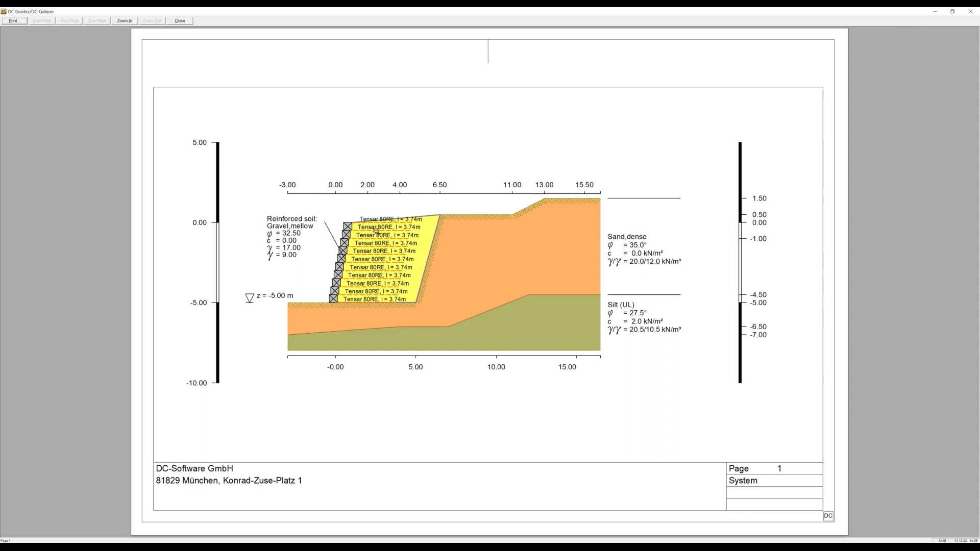
click(180, 21)
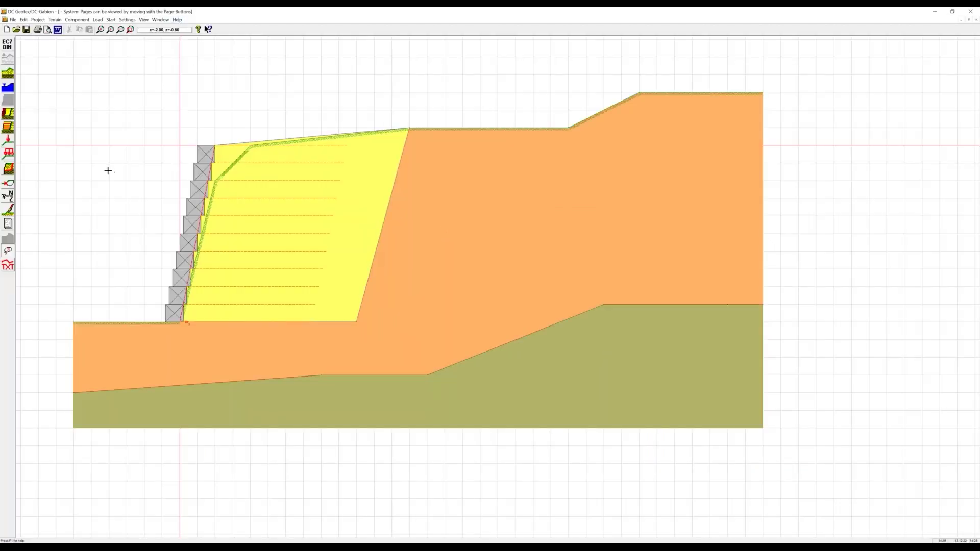
Add a static live distributed load of 20 kN/m² vertically from (6.5, 0.5) to (11, 0.5), with load case type DS-P.
click(8, 153)
click(412, 129)
click(572, 128)
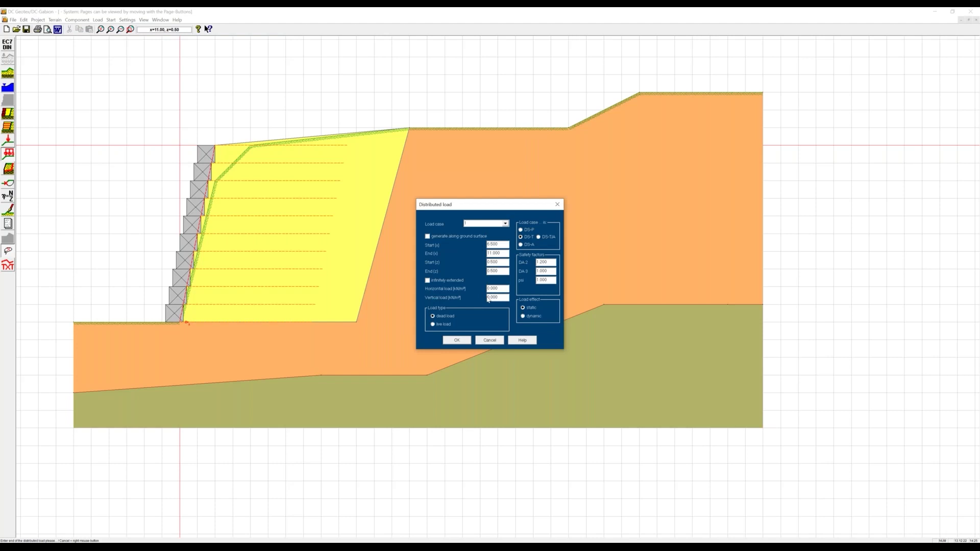
click(487, 298)
text(1)
click(456, 341)
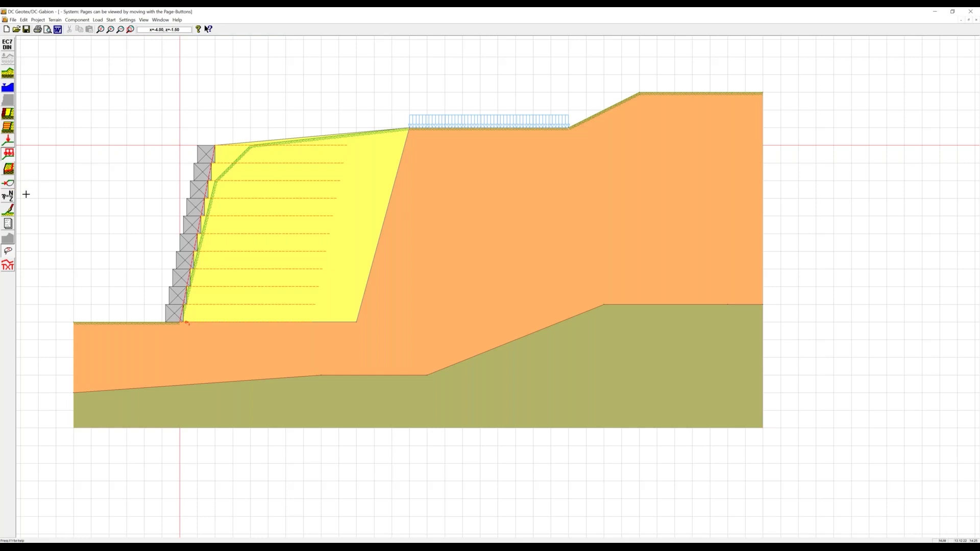
Start the analysis and save the project as Example.dbt.
click(9, 196)
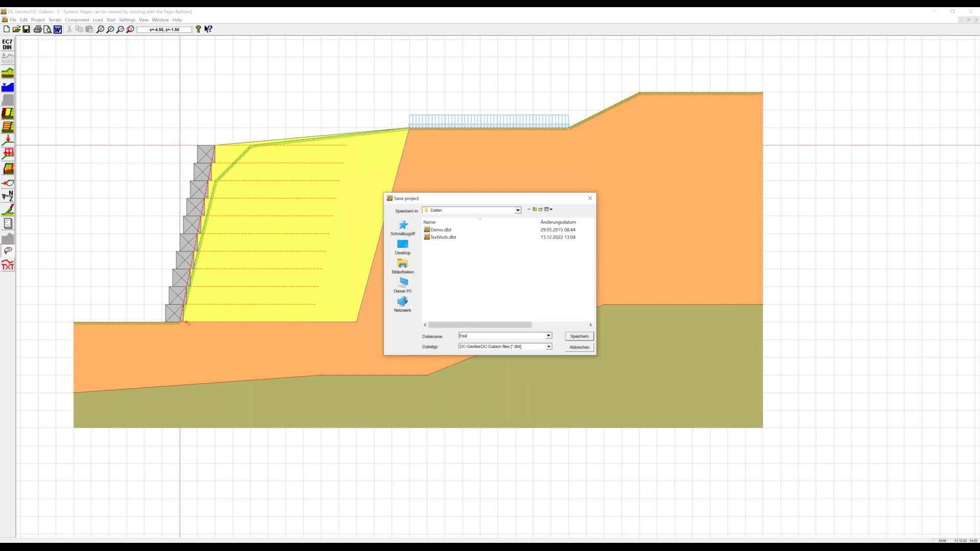
key(Return)
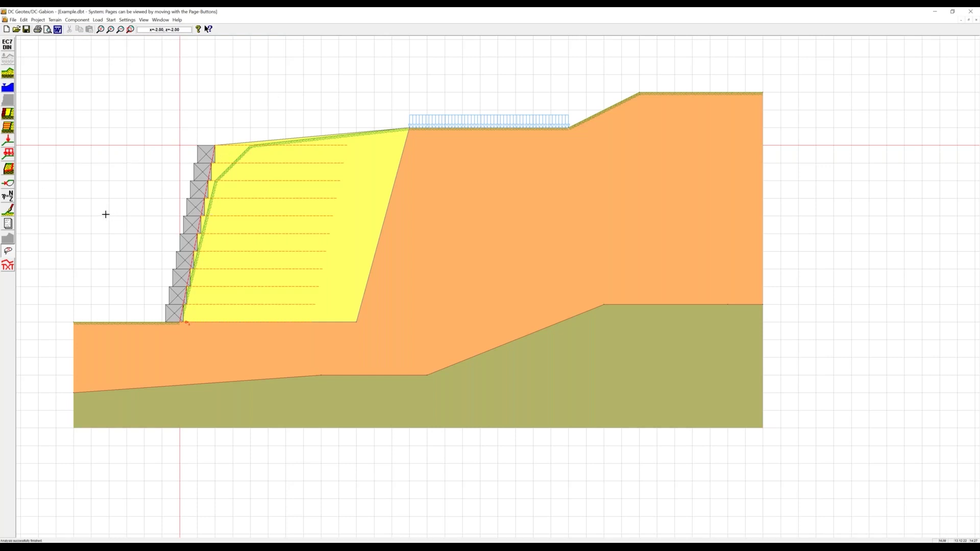
Review the results report from the layer parameters through internal and external stability, bearing capacity, facing and gabion wire verifications.
click(8, 225)
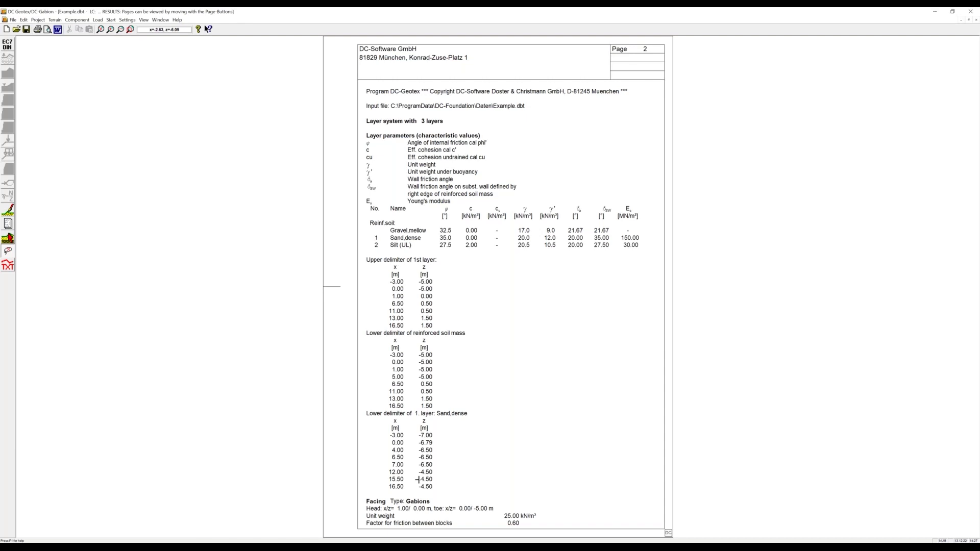
key(Page_Down)
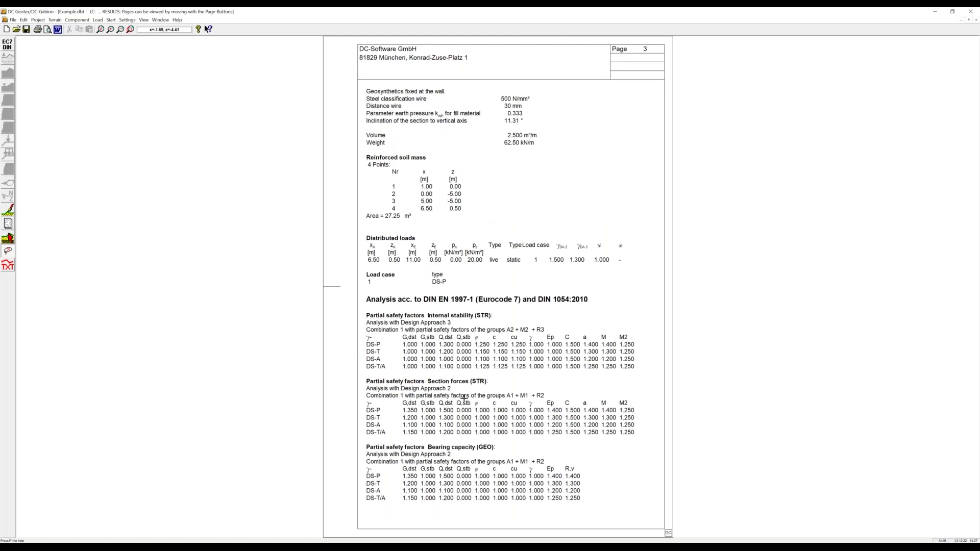
key(Page_Down)
key(Page_Down)
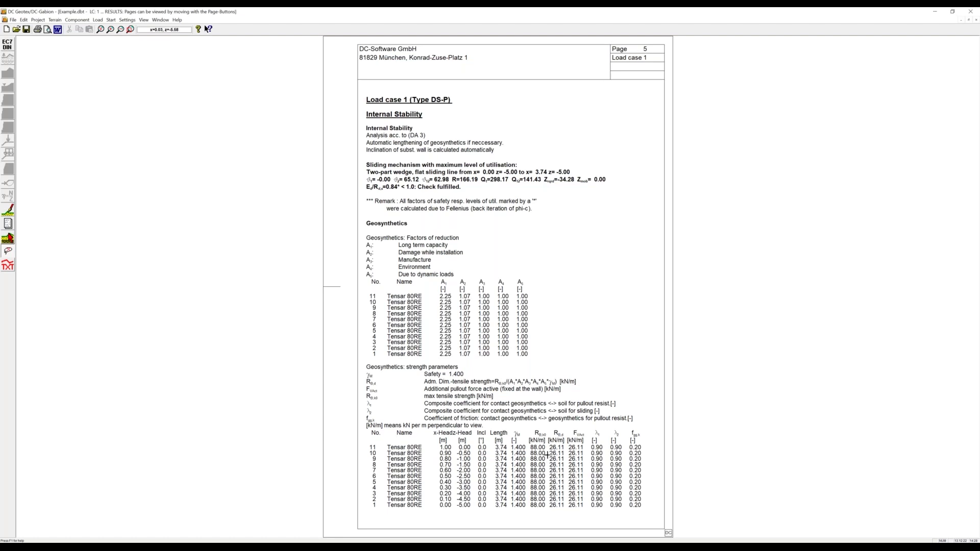
key(Page_Down)
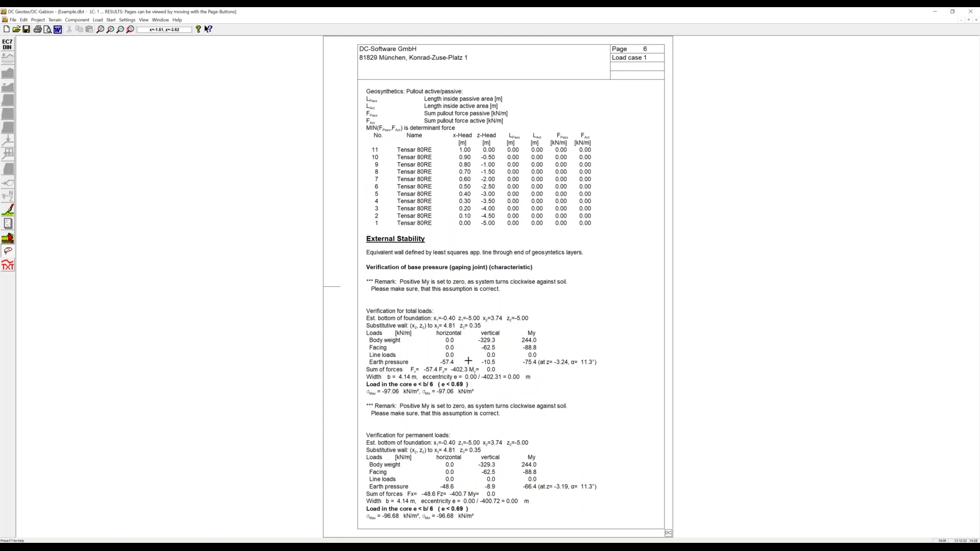
key(Page_Down)
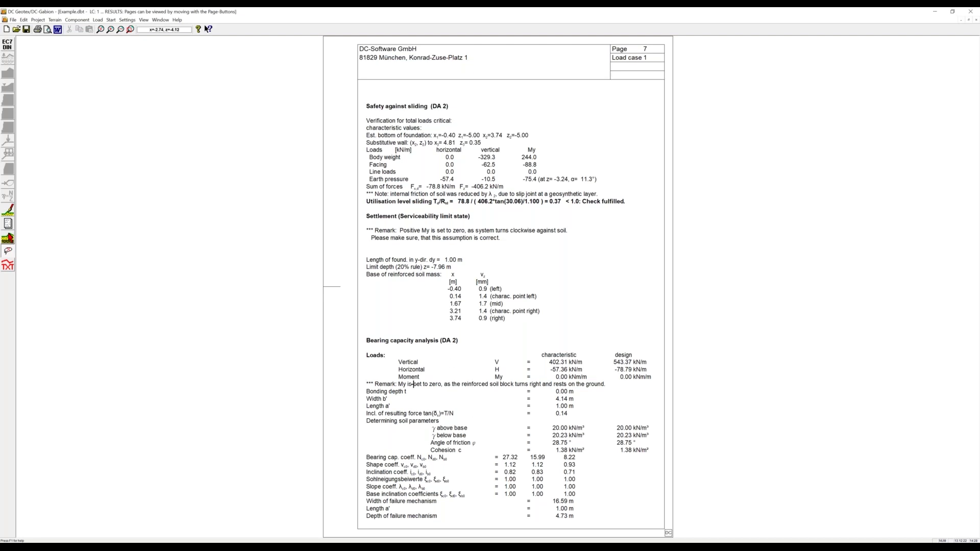
key(Page_Down)
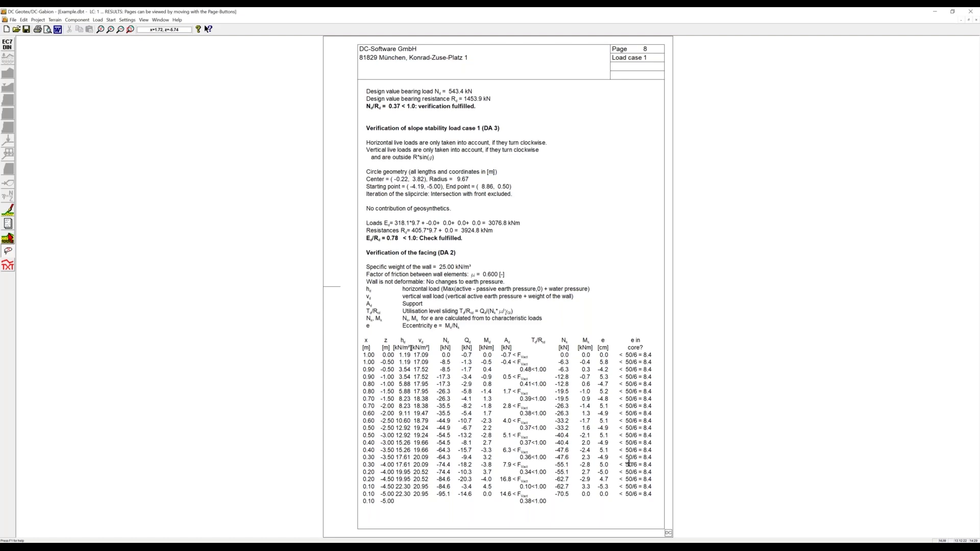
key(Page_Down)
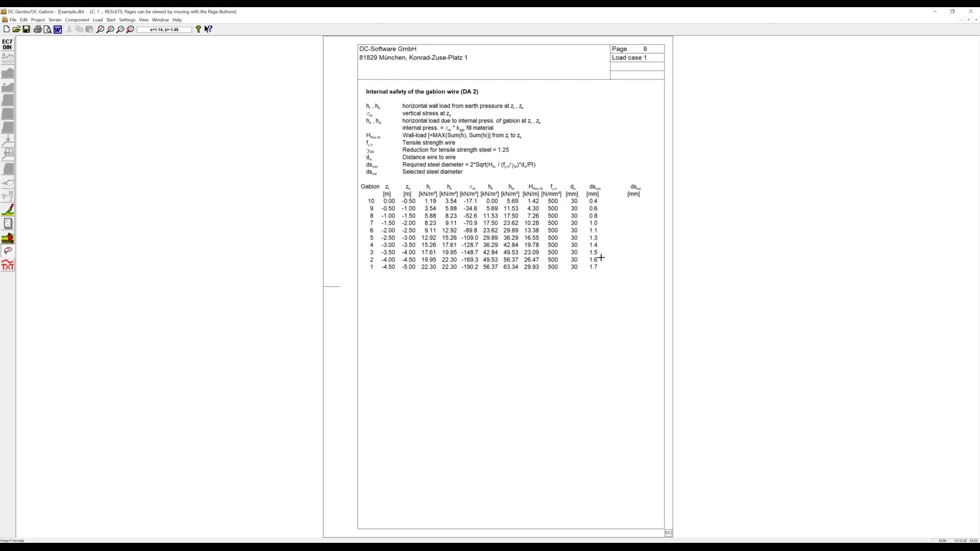
Examine the slip circle drawing, the facing's internal force diagrams and the summary page of the results.
key(Page_Down)
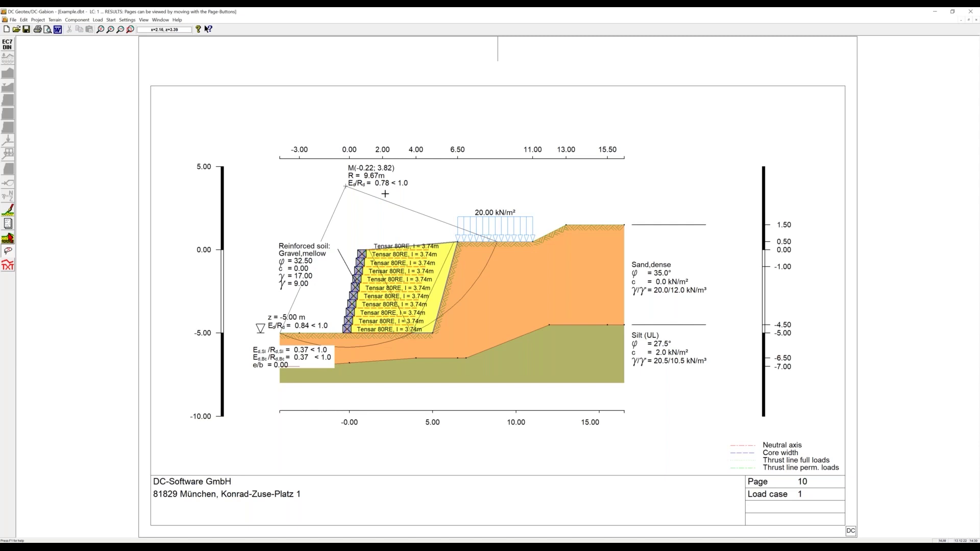
key(Page_Down)
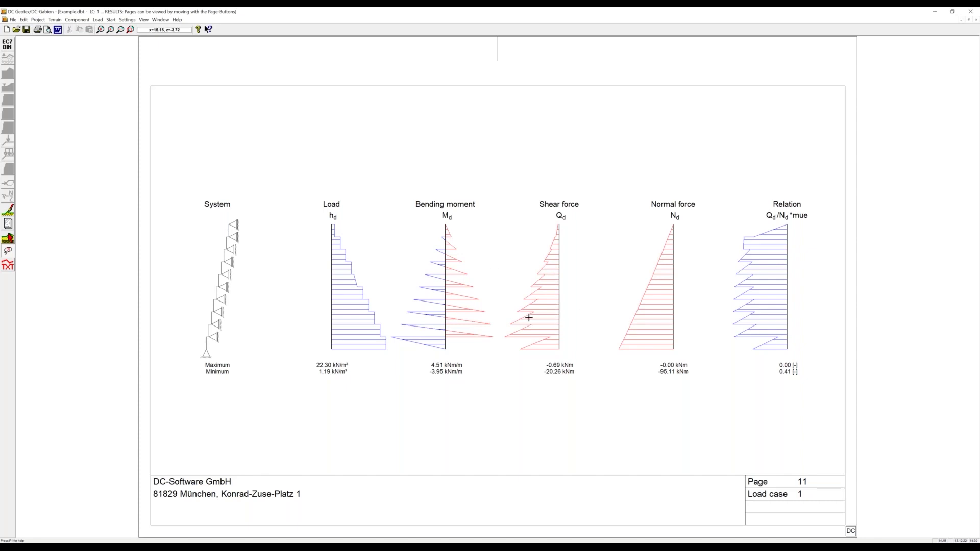
key(Page_Down)
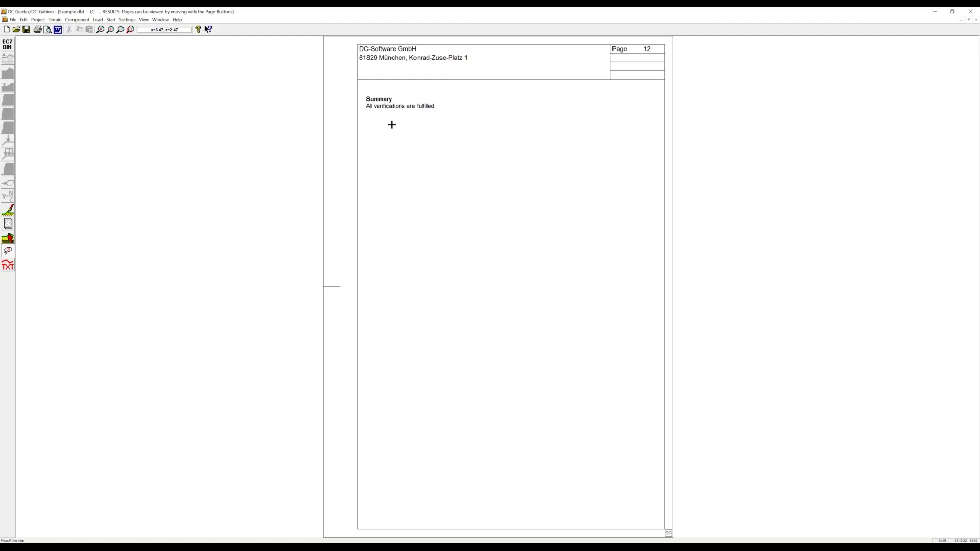
key(Page_Up)
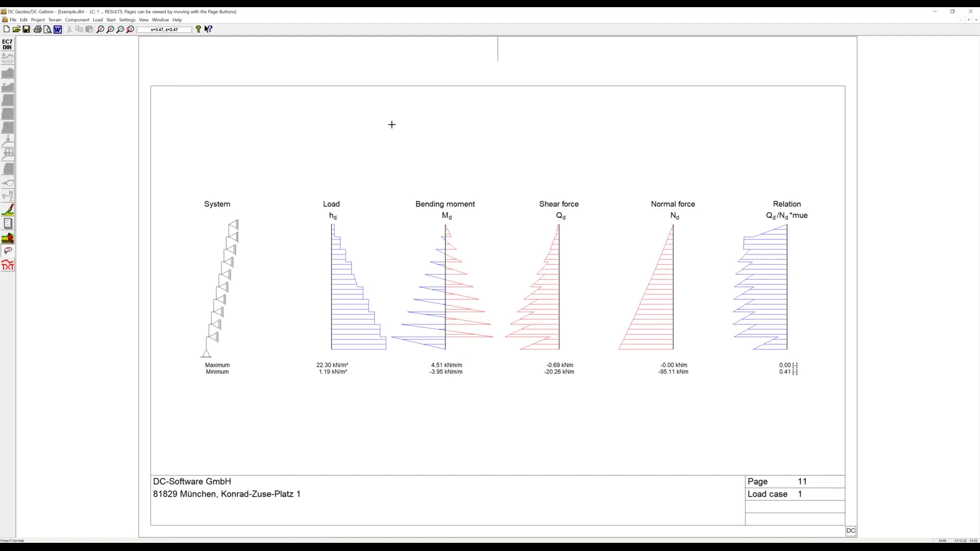
key(Page_Up)
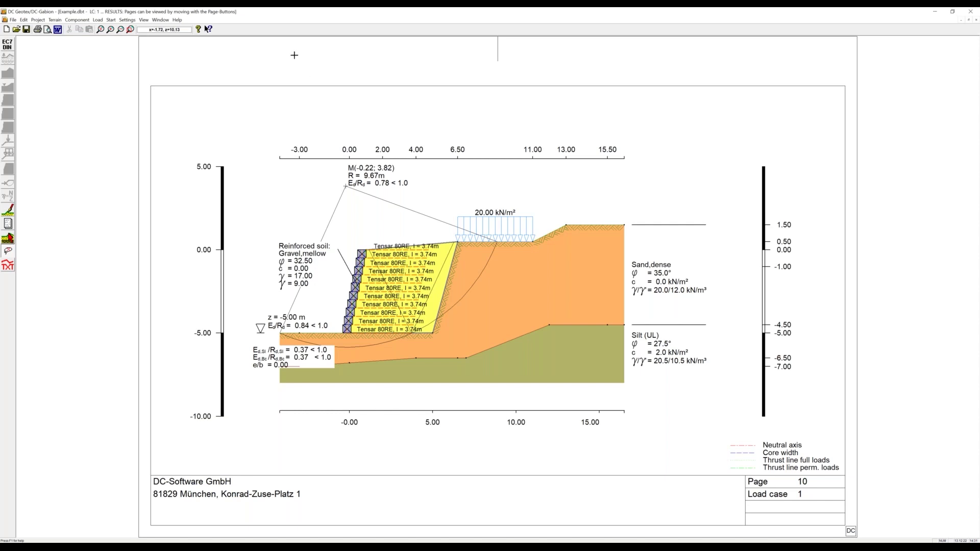
Start a new project and draw a terrain line through about (-3.5, -3.5), (0, -3.5), (1, 0), (4, 0.5) and (7.5, 0.5).
click(7, 30)
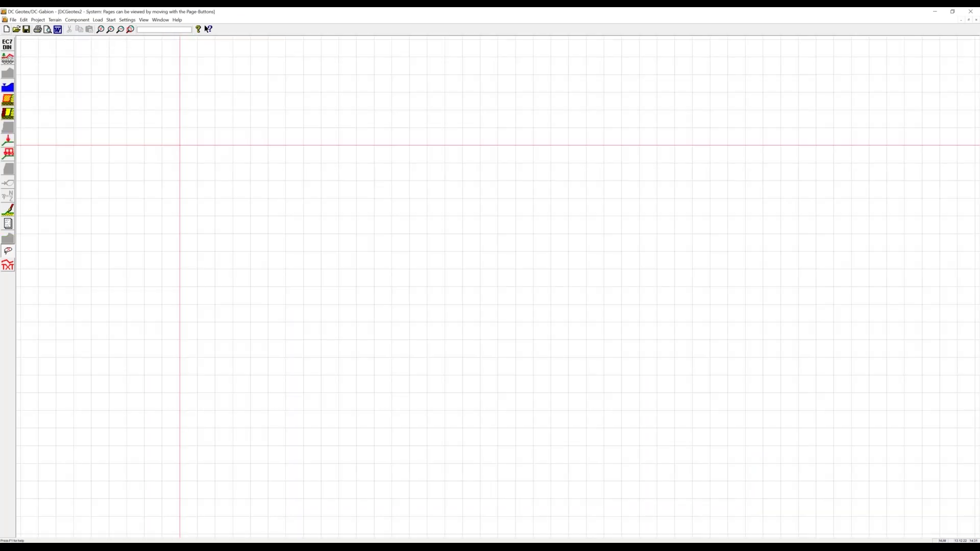
click(8, 60)
click(56, 269)
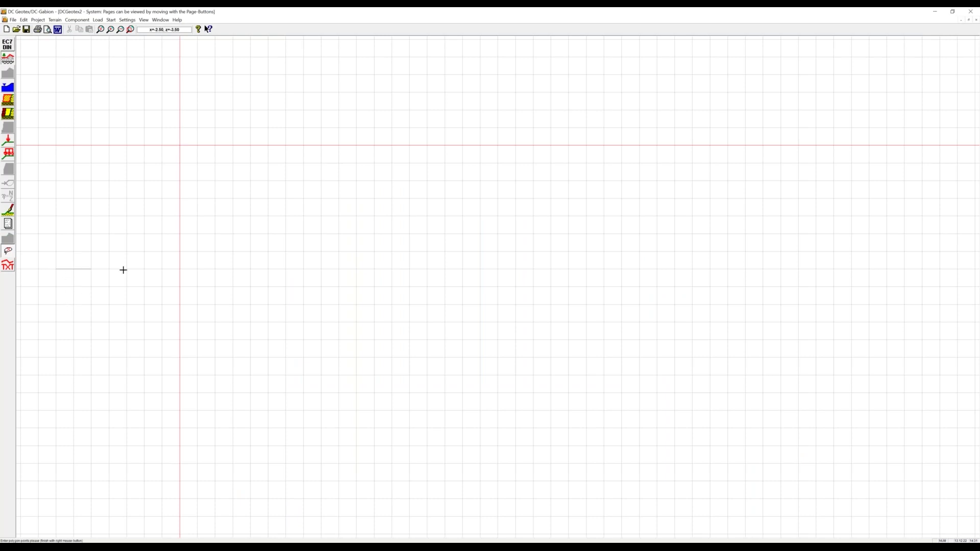
click(180, 269)
click(212, 141)
click(319, 128)
click(444, 128)
right_click(447, 161)
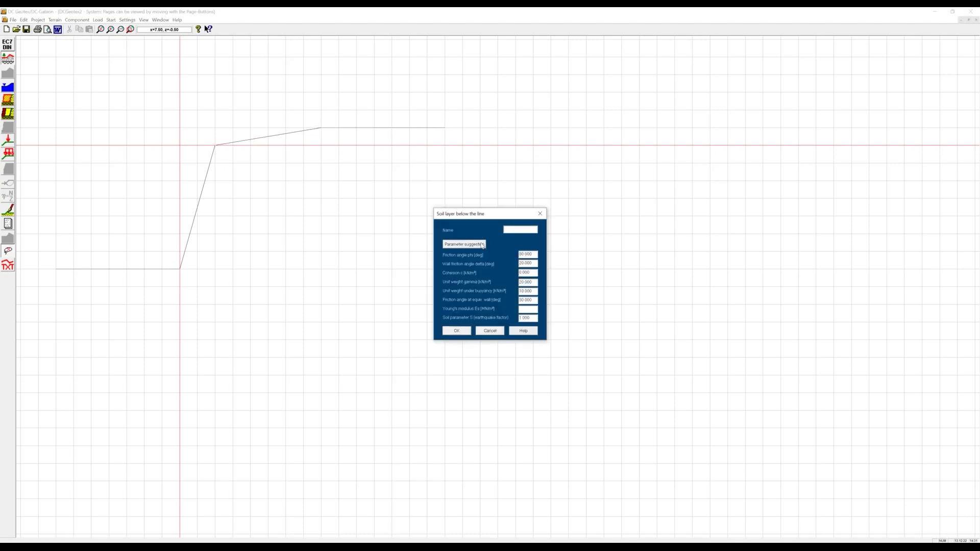
Assign the suggested Sand,dense parameters to the soil layer below the terrain line.
click(481, 244)
click(490, 253)
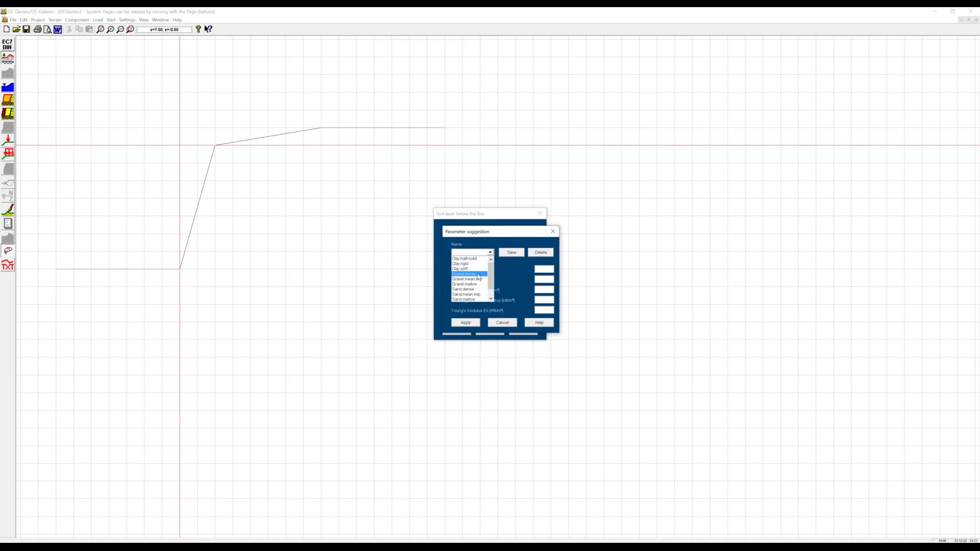
click(469, 289)
click(466, 323)
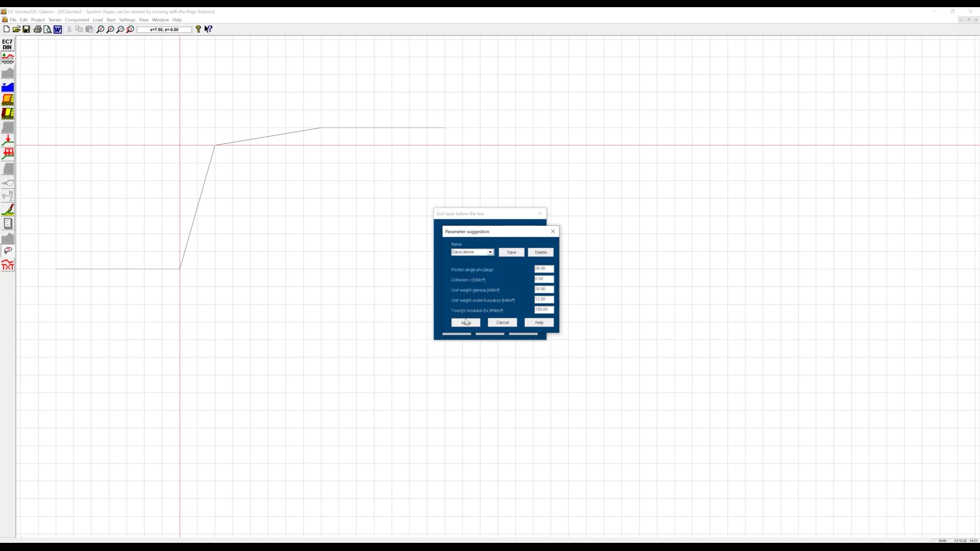
click(457, 331)
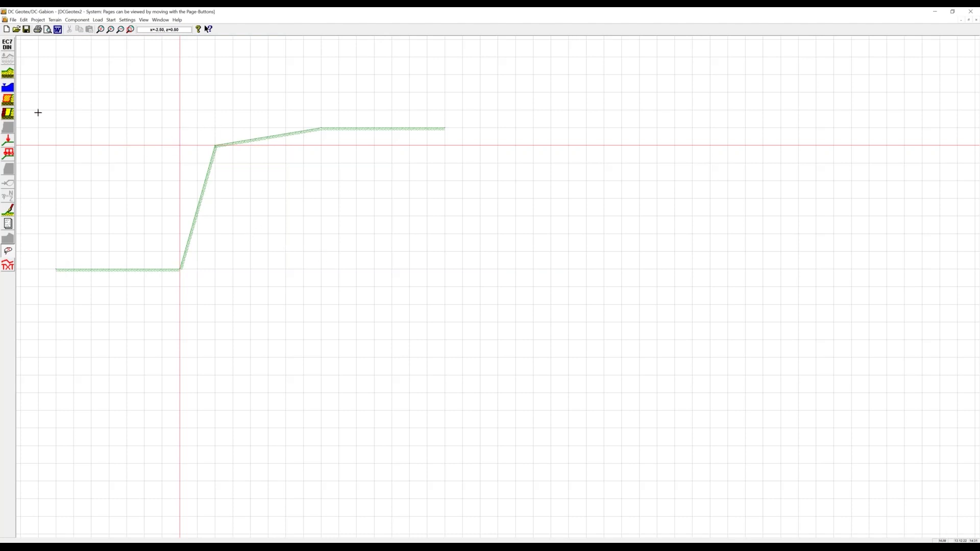
Add a gabion facing along the steep slope face, with 0.50 m wall thickness and 0.50 m section height.
click(8, 114)
right_click(241, 174)
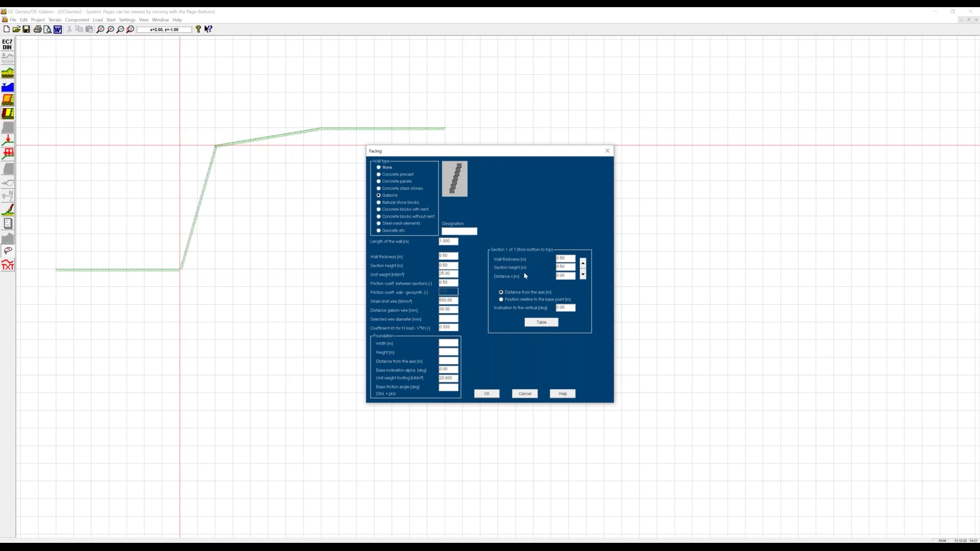
click(486, 393)
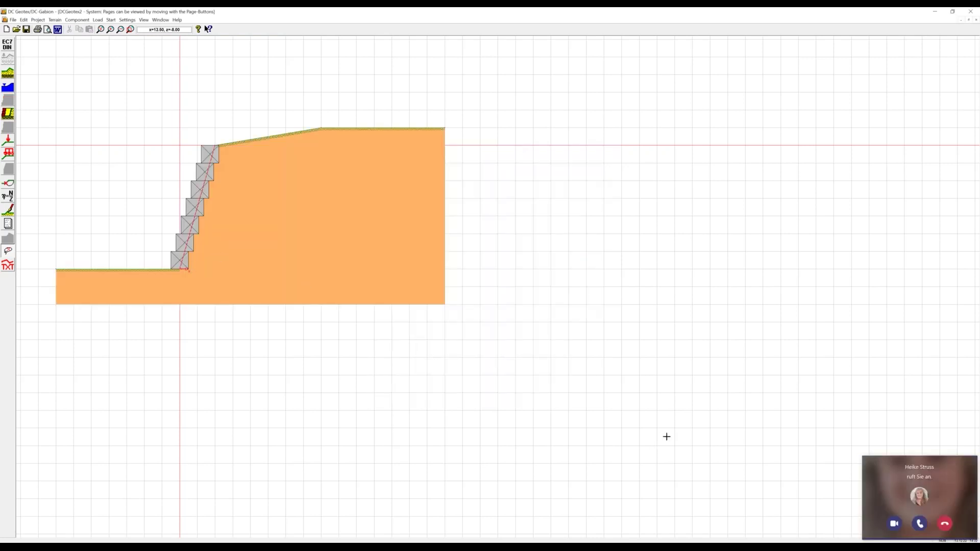
click(944, 523)
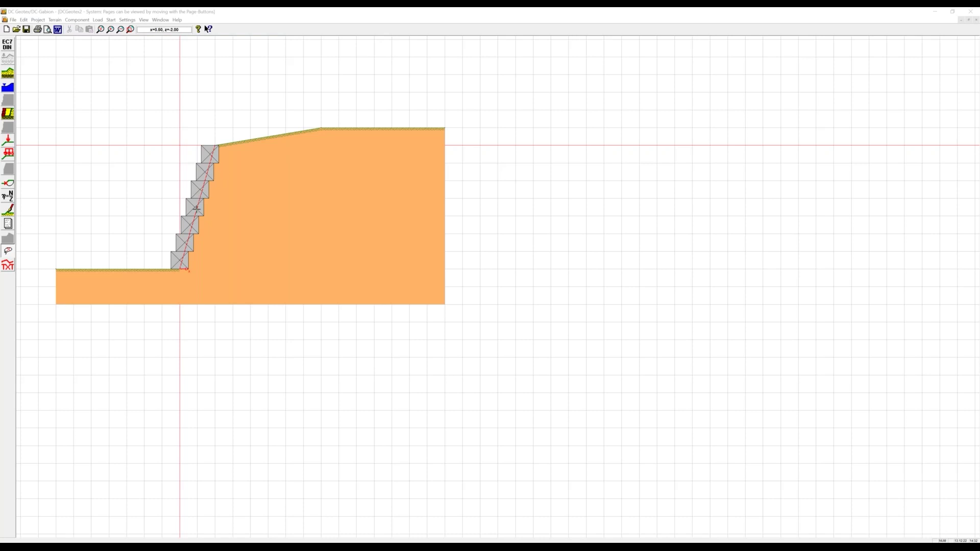
Set the three lowest gabions' thicknesses to 0.80, 0.70 and 0.60 m and add a 1.00 by 0.60 m foundation at -0.20 m from the axis.
click(196, 209)
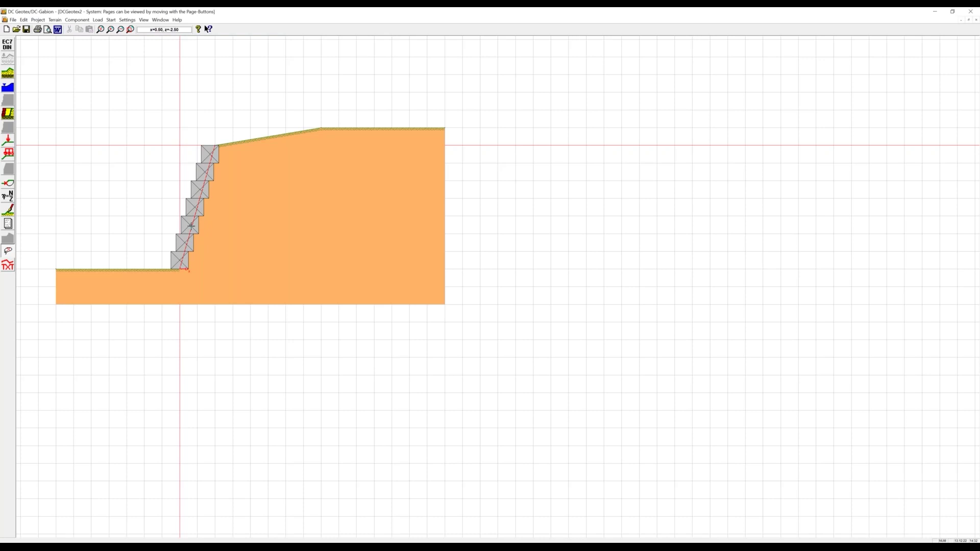
double_click(191, 225)
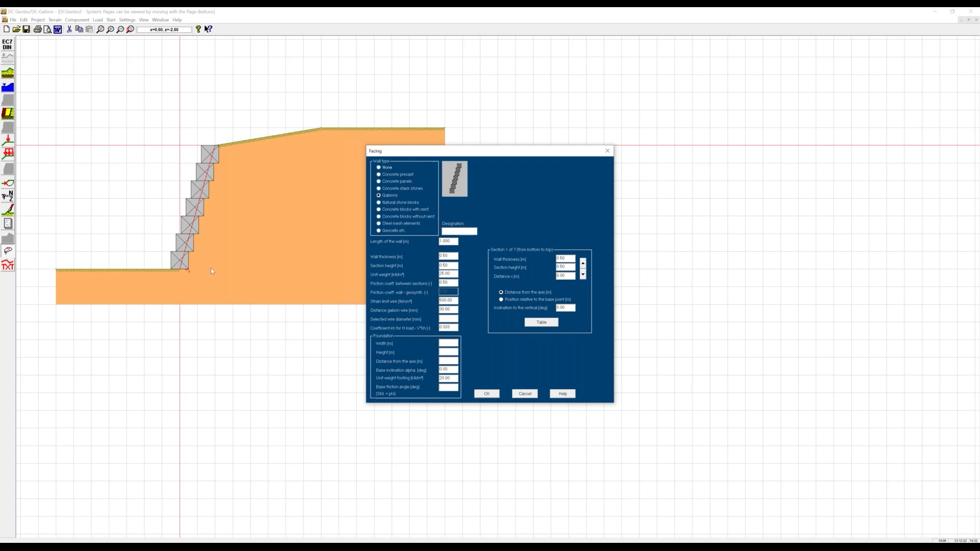
drag(572, 258, 533, 256)
text(0.)
drag(571, 259, 518, 251)
text(0.7)
click(583, 262)
text(0)
click(486, 394)
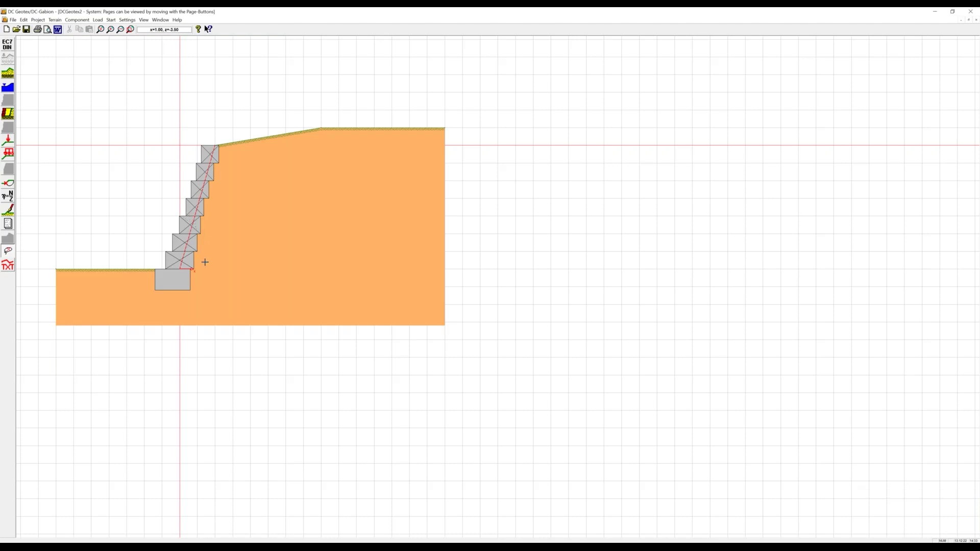
Set the lowest gabion section's distance from the axis to -0.10 m.
double_click(186, 247)
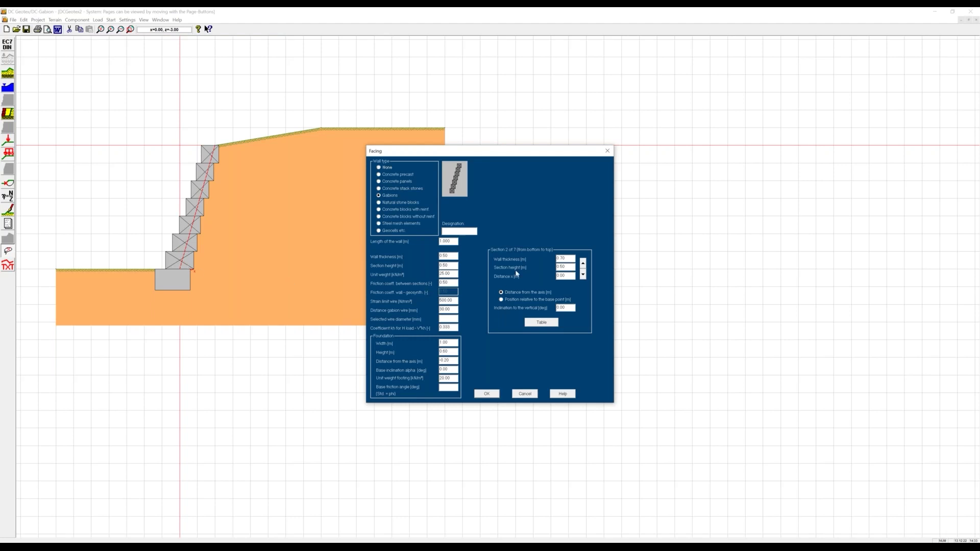
click(583, 277)
double_click(570, 276)
text(-)
click(486, 393)
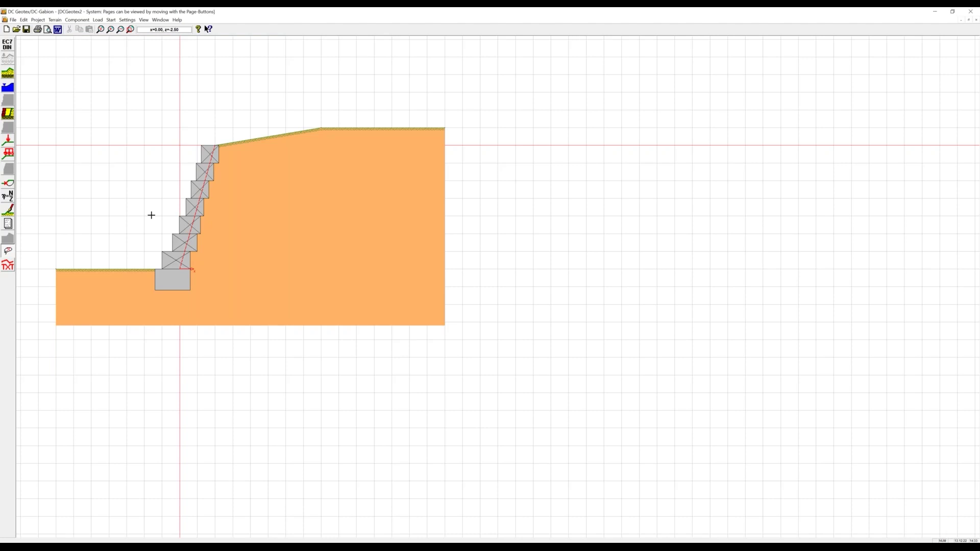
Add a 20 kN/m² vertical distributed load on the inclined ground from (1, 0) to (4, 0.5).
click(9, 154)
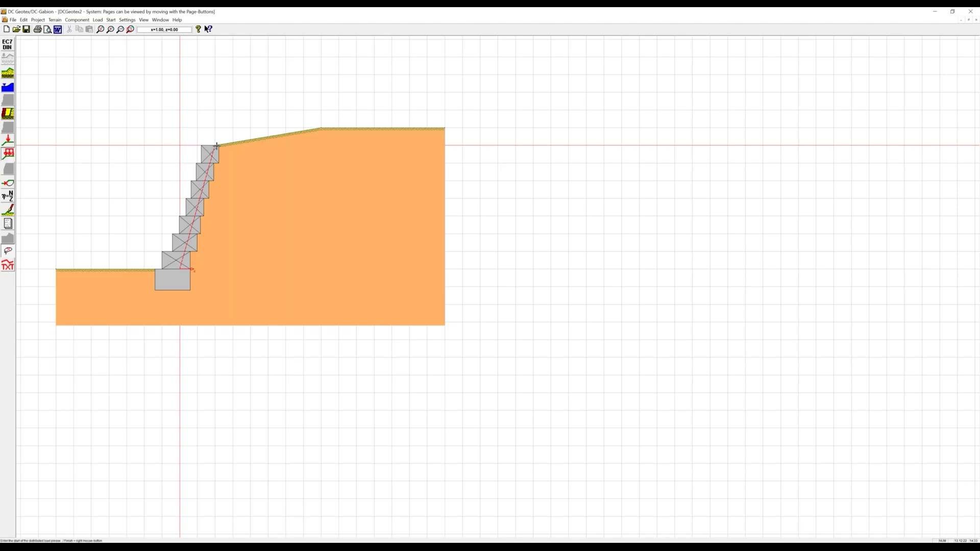
click(214, 146)
click(322, 127)
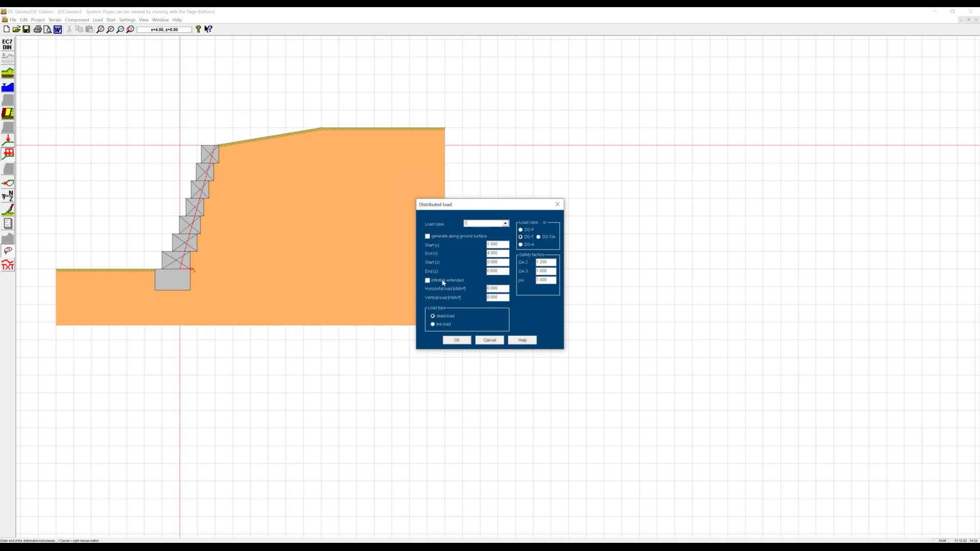
click(488, 300)
text(2)
click(457, 340)
Run the analysis, save the project as DCGeotex2.dbt and close the analysis protocol.
click(8, 196)
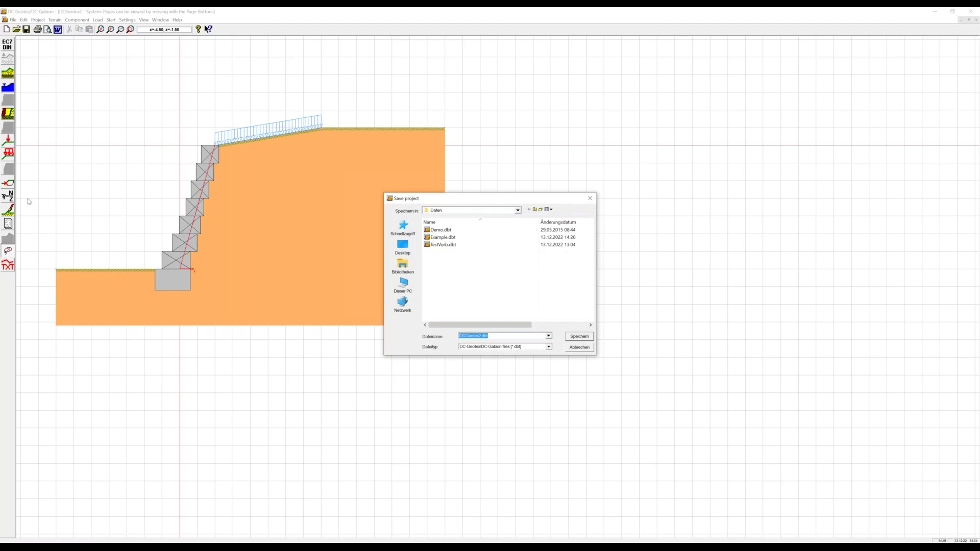
key(Return)
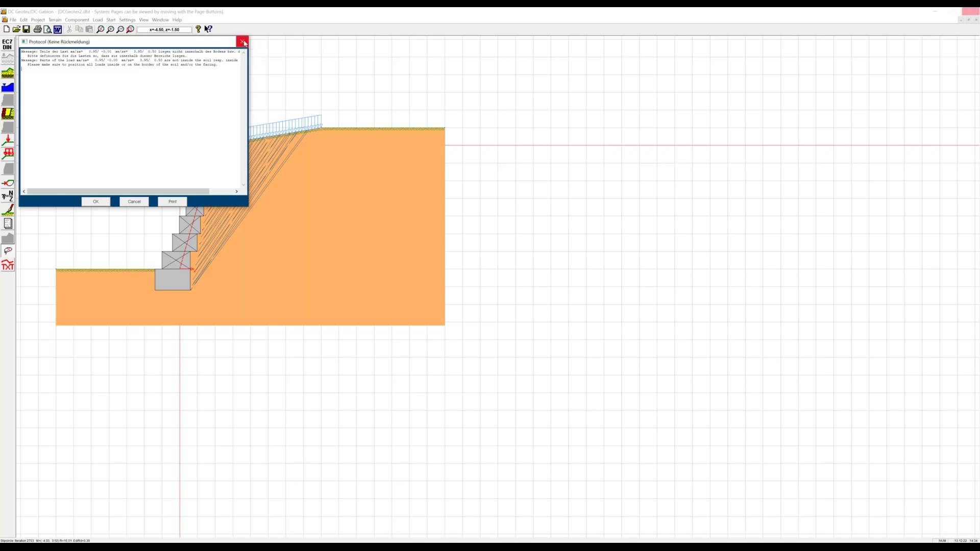
click(243, 42)
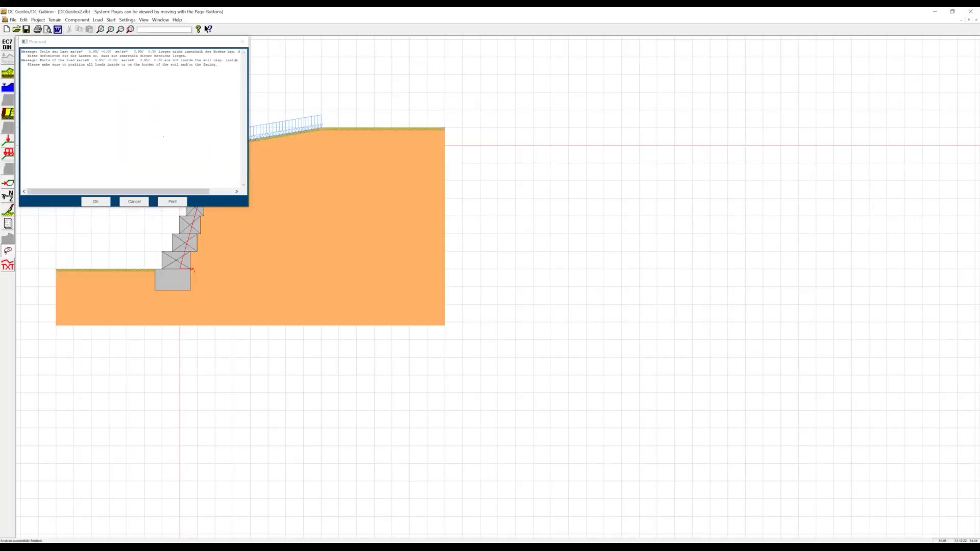
click(95, 202)
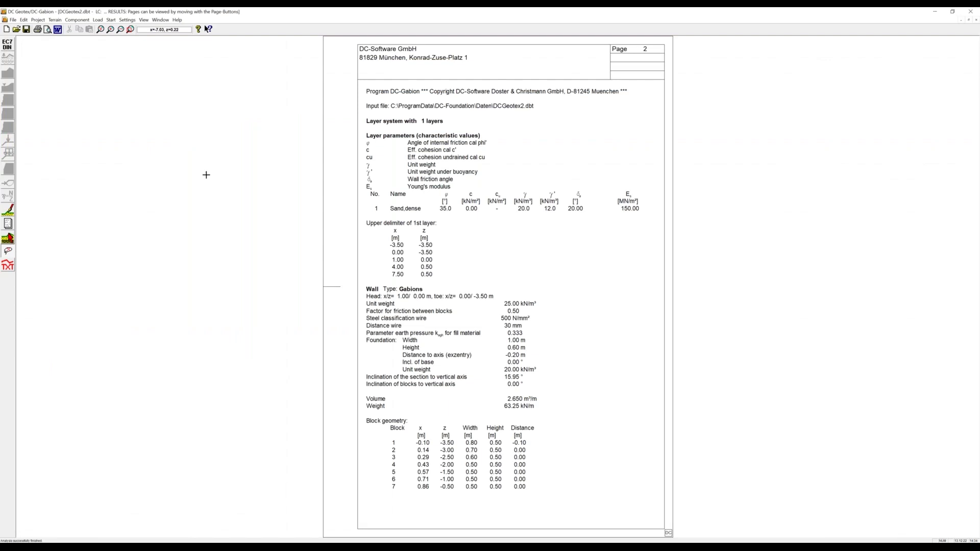
Review the results report from the base pressure, sliding and bearing capacity checks through slope stability, wall, tilting and gabion wire verifications.
key(Page_Down)
key(Page_Down)
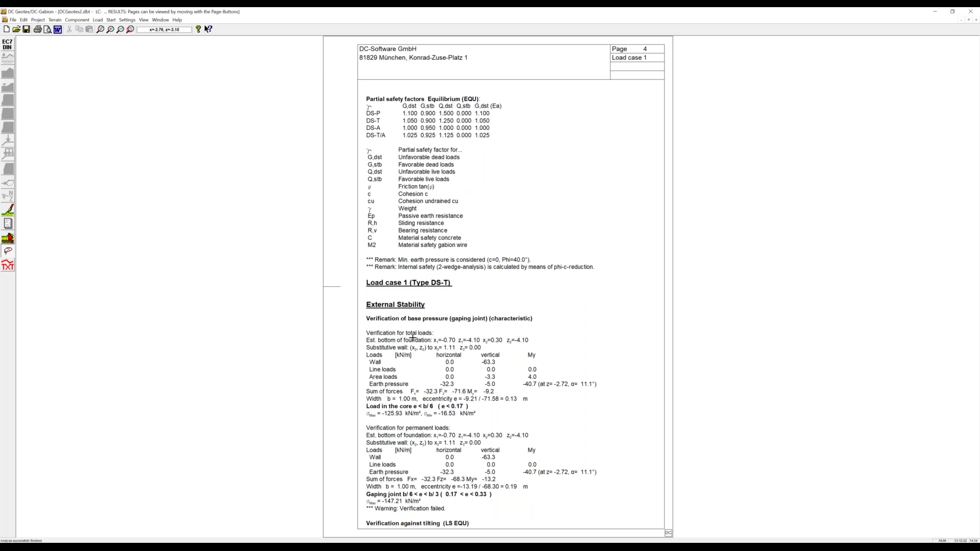
key(Page_Down)
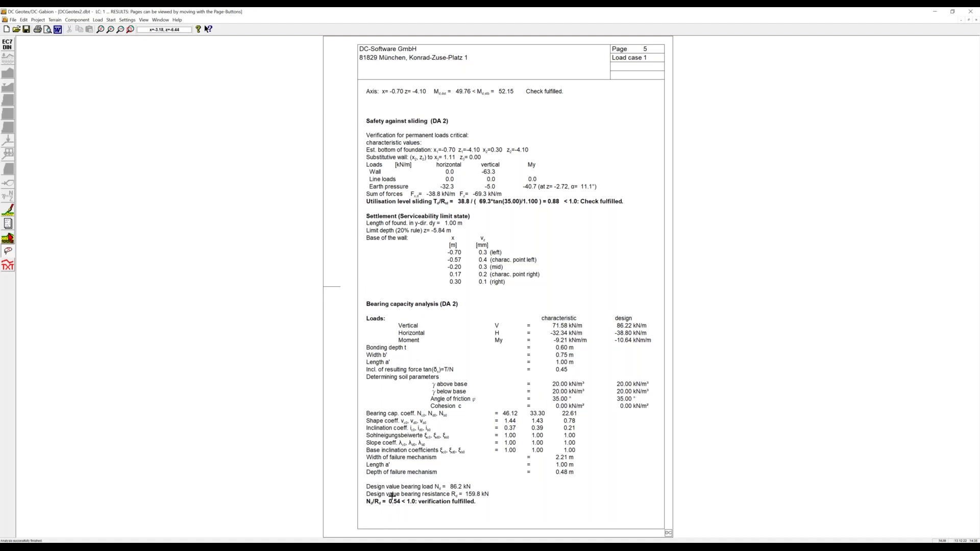
key(Page_Down)
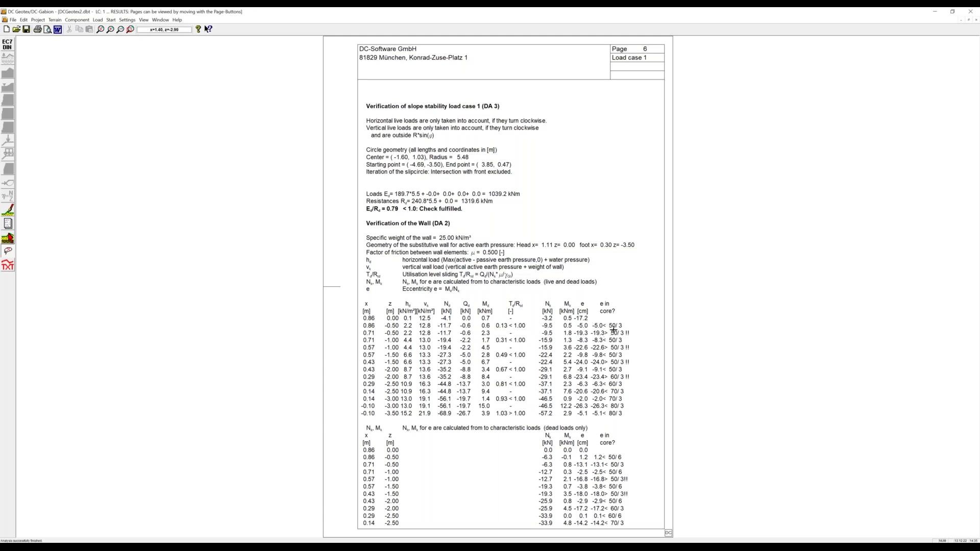
key(Page_Down)
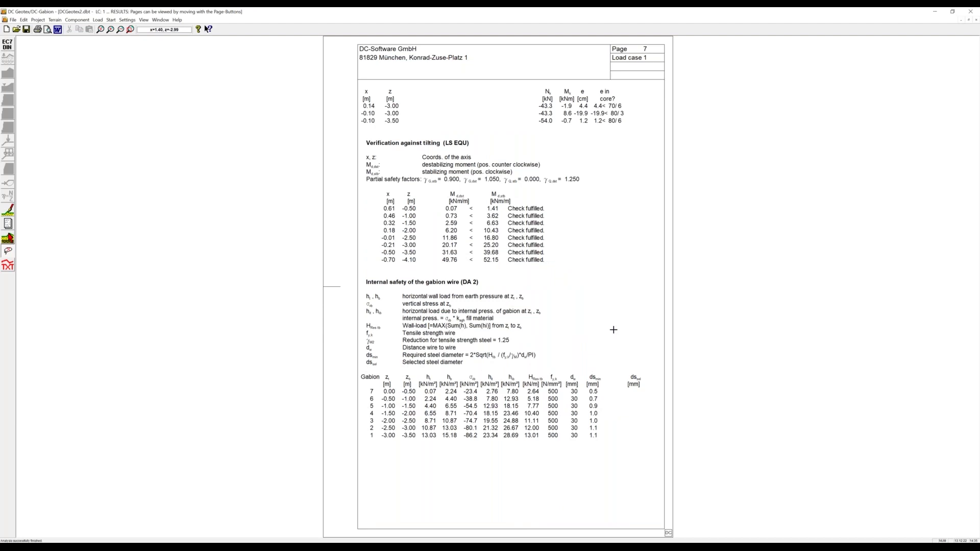
key(Page_Down)
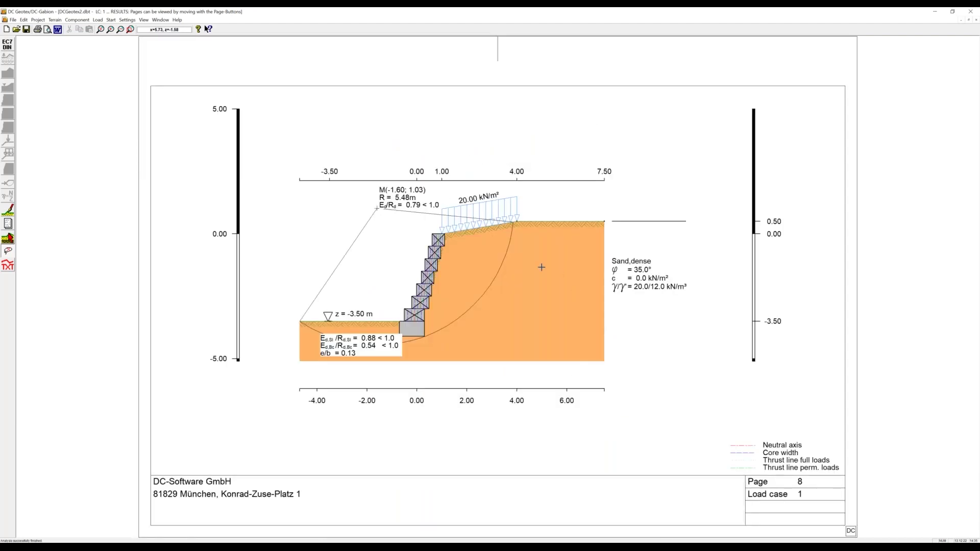
Examine the core widths and thrust lines inside the gabion wall on the results drawing.
click(134, 31)
drag(381, 252, 462, 352)
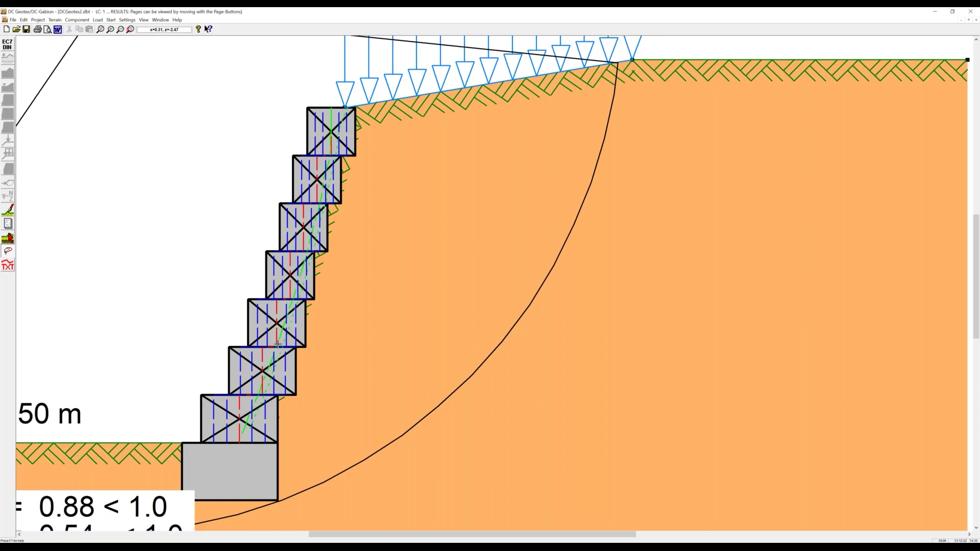
click(100, 29)
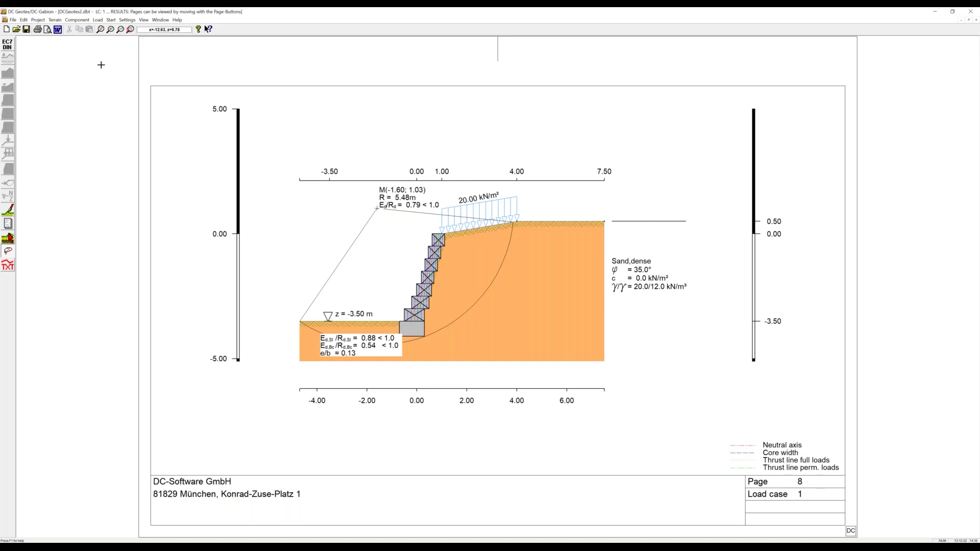
Start a new project and draw a horizontal terrain line at z = -4 from about x = -3 through 0 to 7.5.
click(6, 30)
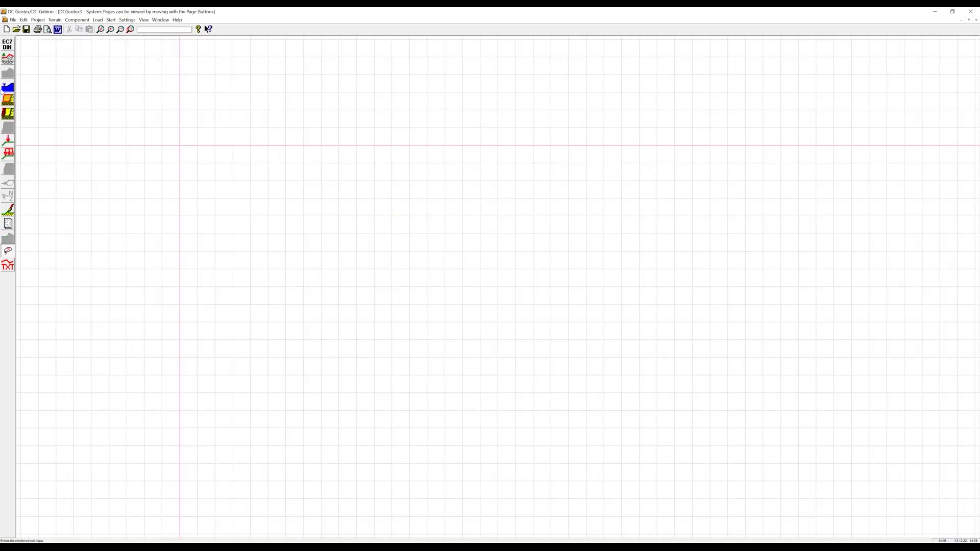
click(8, 60)
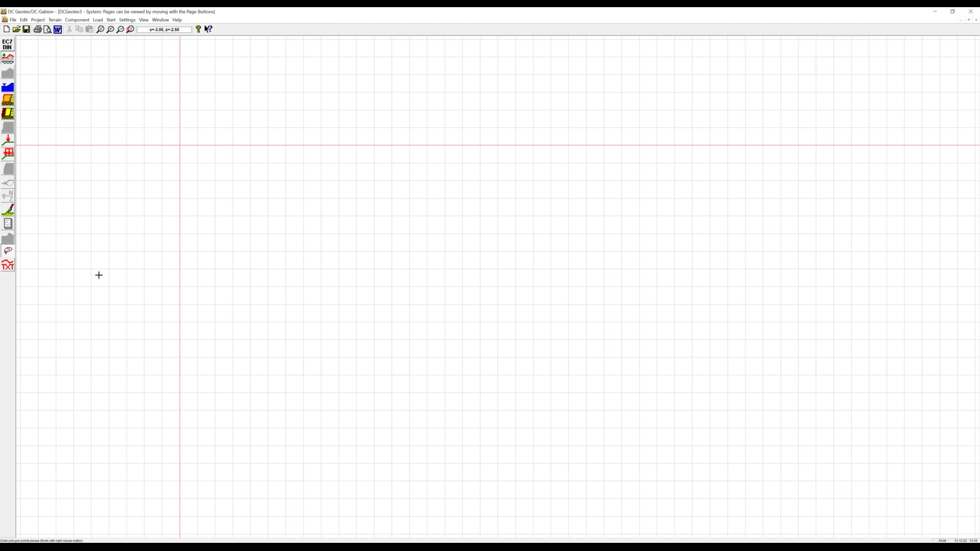
click(73, 287)
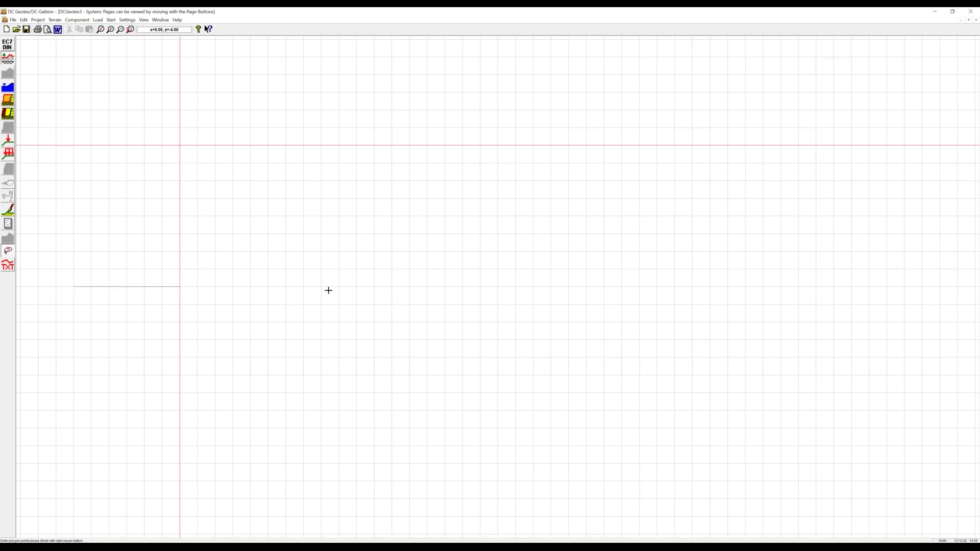
right_click(449, 287)
Assign the suggested Gravel,dense parameters to the soil layer below the horizontal terrain line.
click(469, 245)
click(489, 251)
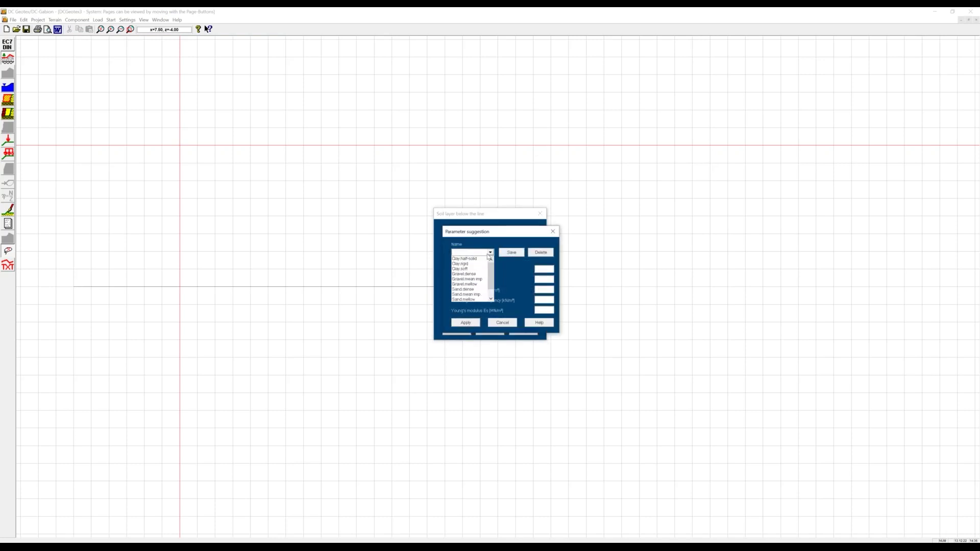
click(478, 275)
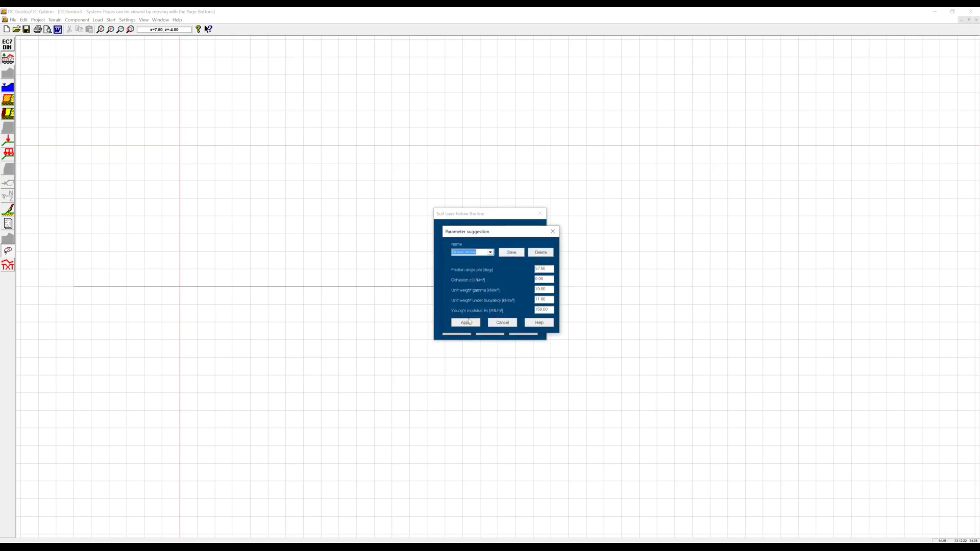
click(466, 323)
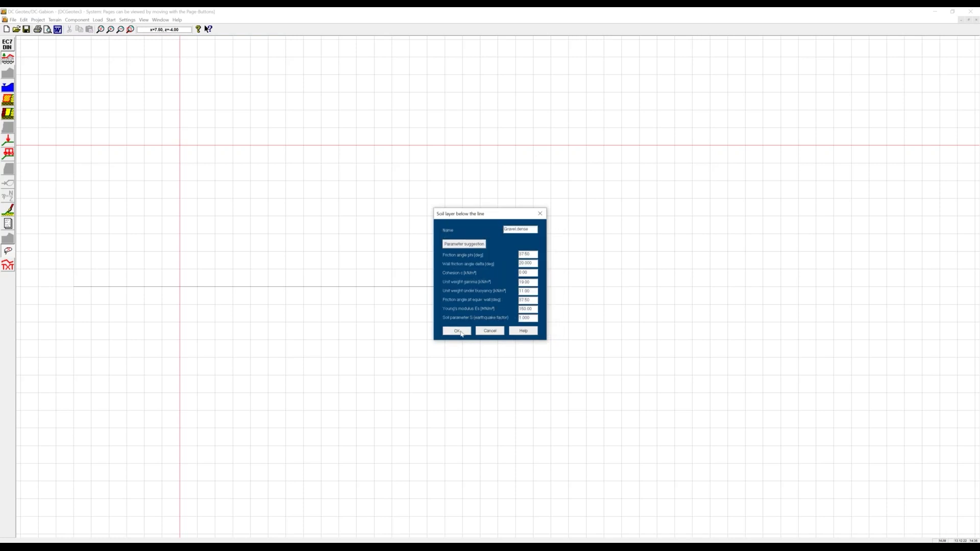
click(455, 330)
Add a vertical gabion facing between (0, -4) and (0, 0) with 0.50 m wall thickness and 0.50 m section height.
click(8, 113)
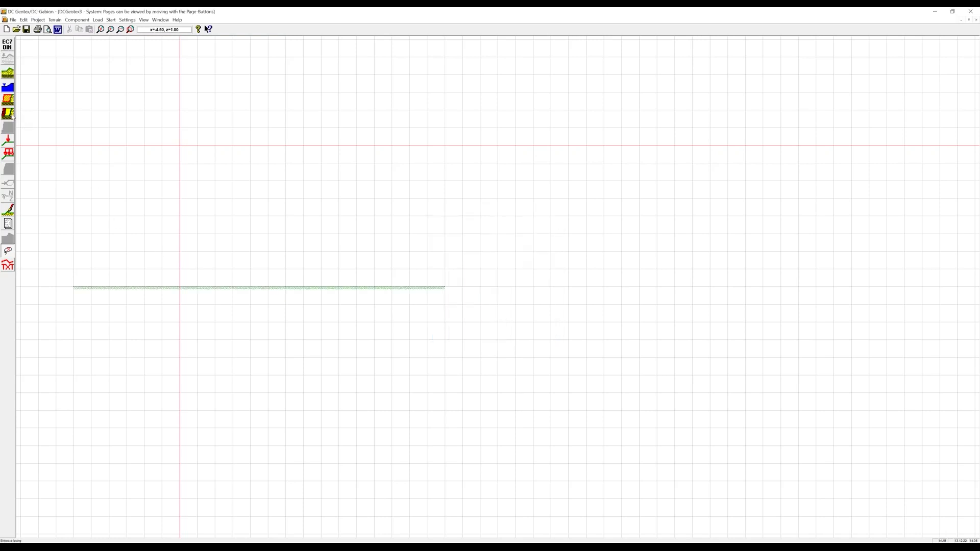
click(179, 288)
click(179, 147)
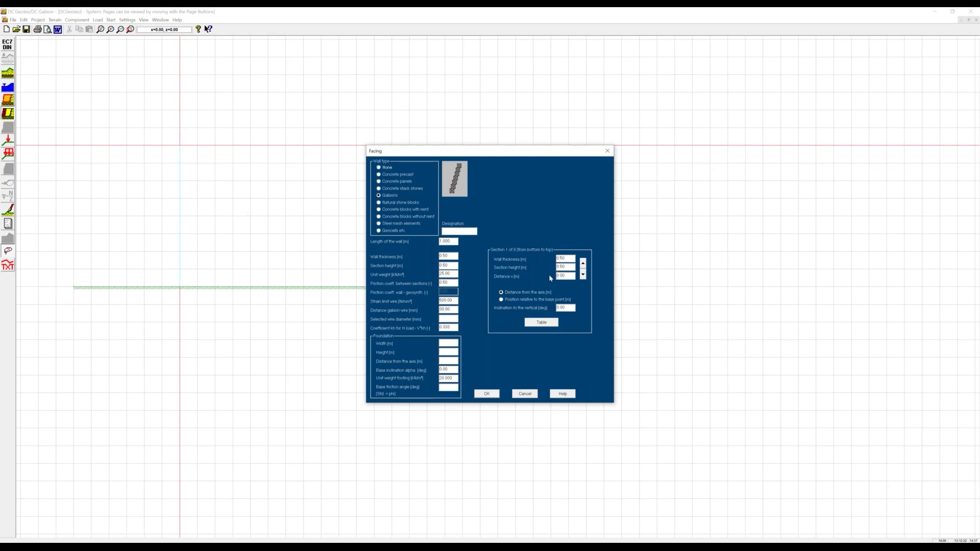
click(485, 393)
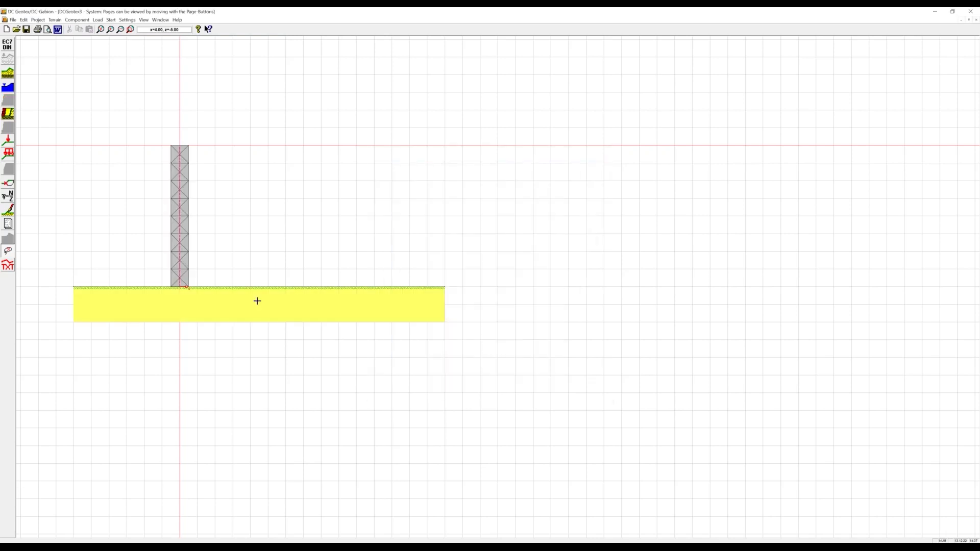
Add a distributed load for load case Wind along the wall axis from (0, 0) to (0, -4) with -10 kN/m² horizontal load.
click(8, 153)
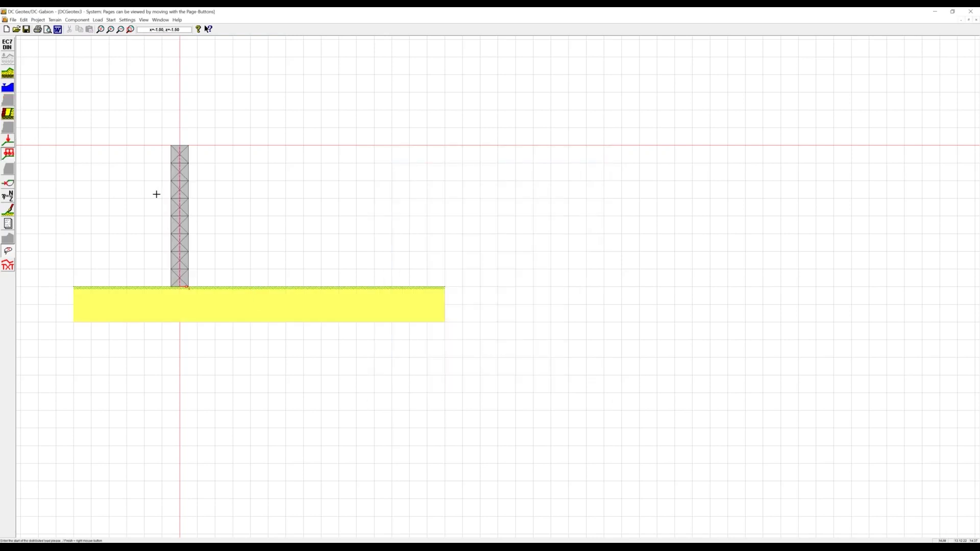
click(180, 148)
click(179, 287)
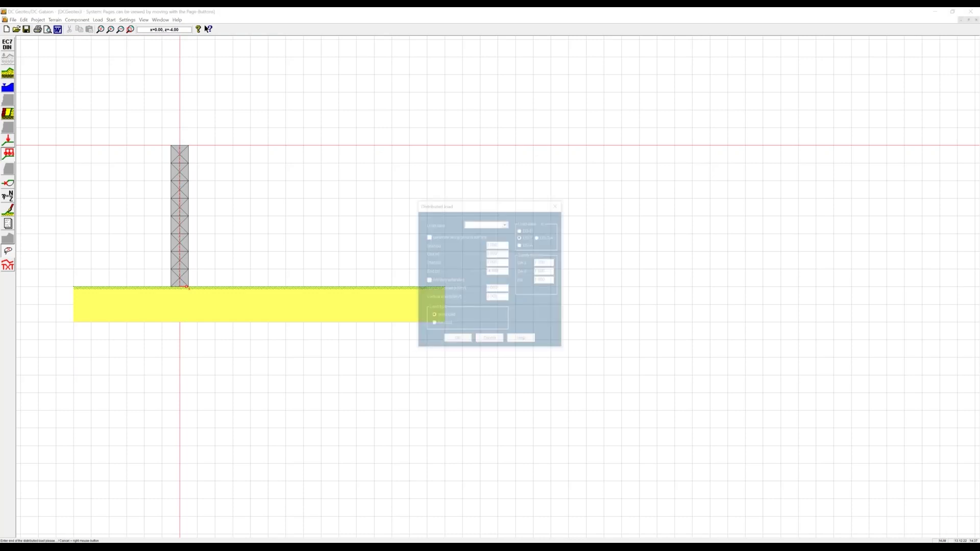
text(Wind)
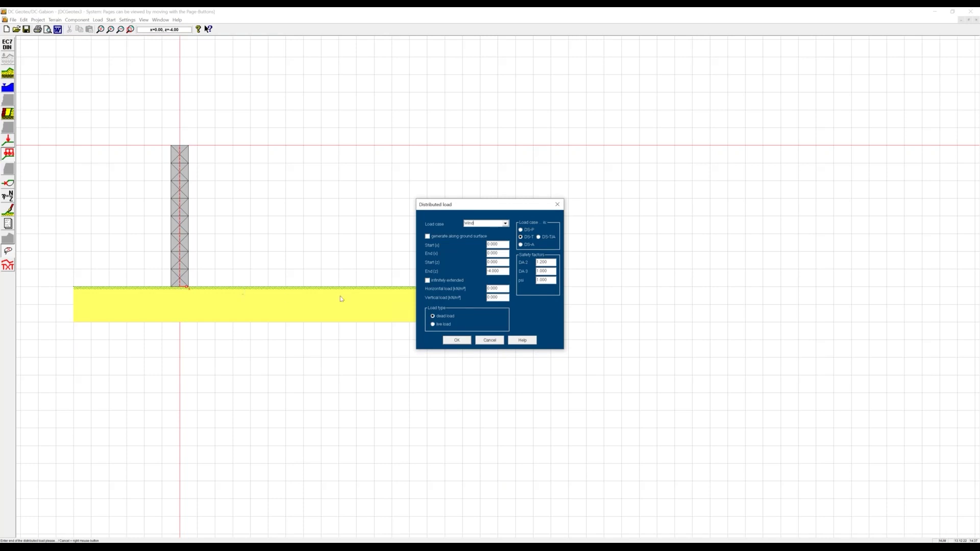
click(492, 289)
text(-10)
click(456, 340)
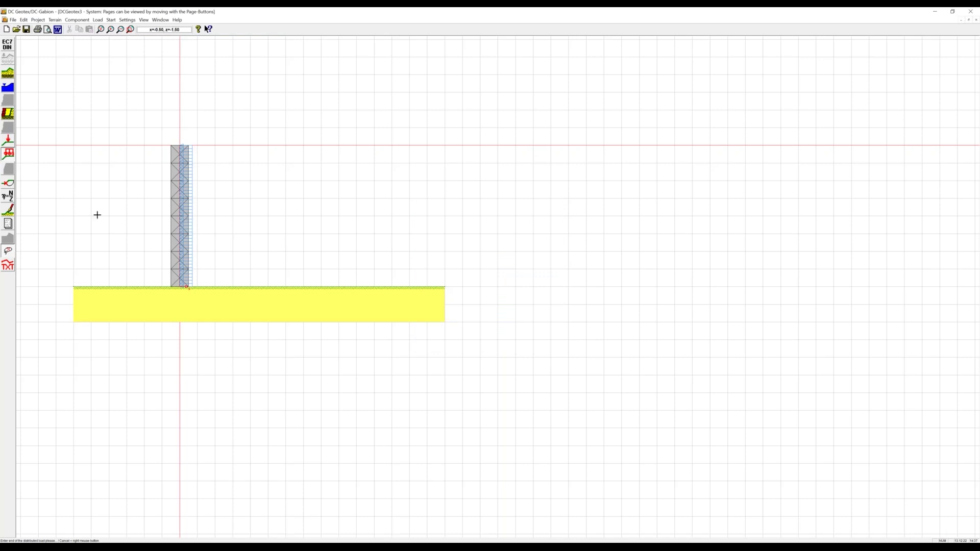
Run the analysis with the project saved as DCGeotex3.dbt, and examine the Wind results through to the wall's thrust lines.
click(10, 198)
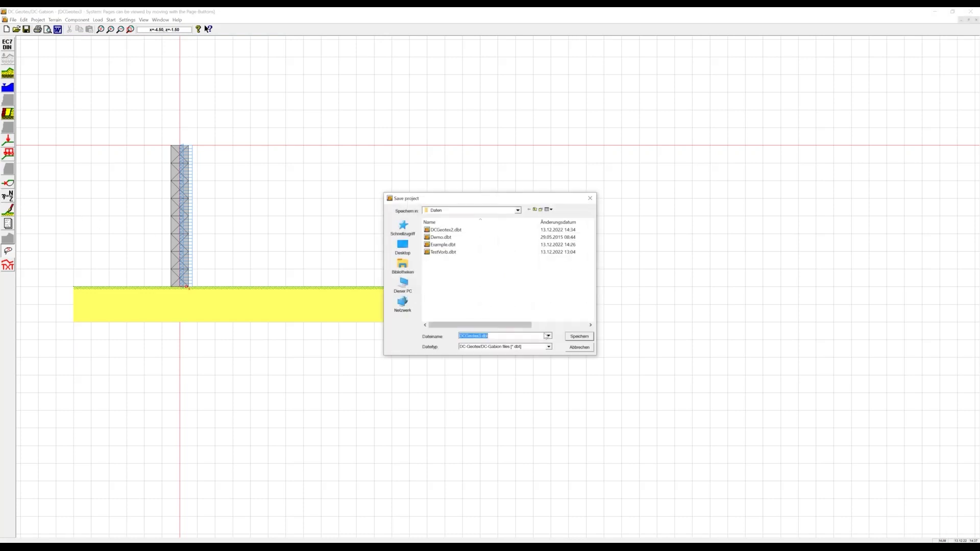
click(579, 337)
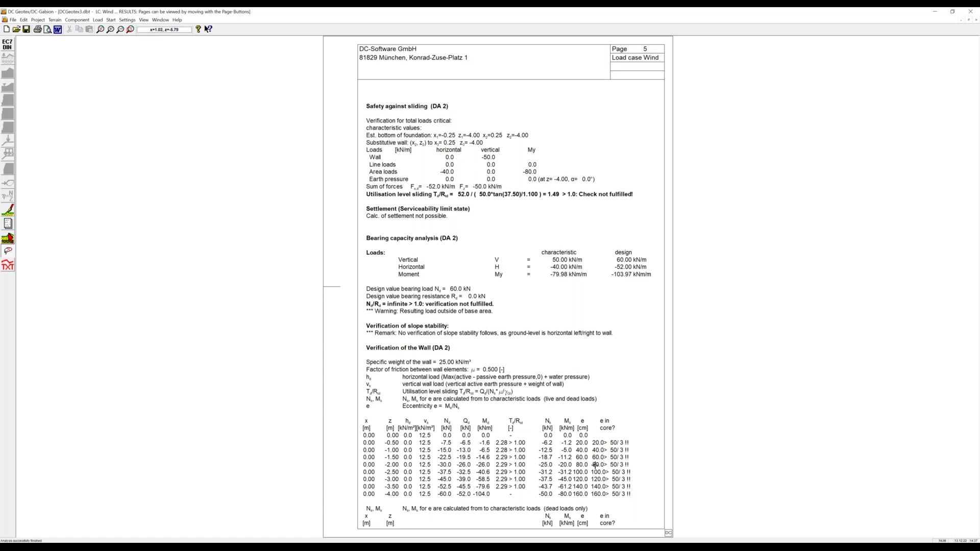
key(Page_Down)
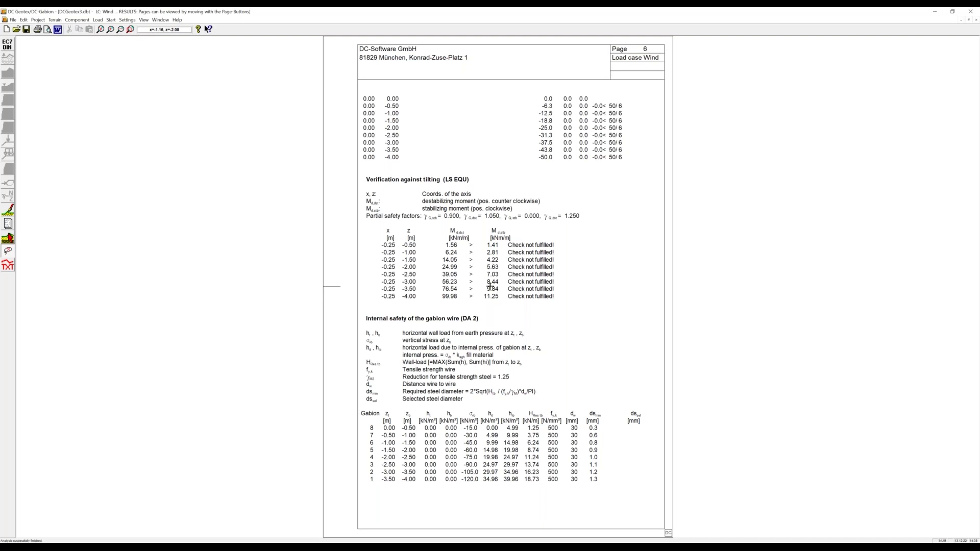
key(Page_Down)
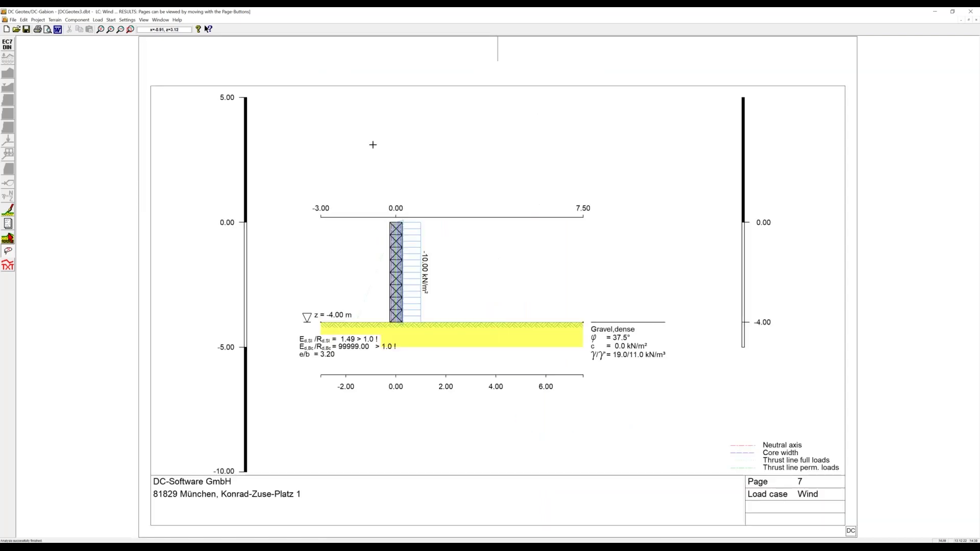
click(130, 29)
drag(351, 198, 452, 335)
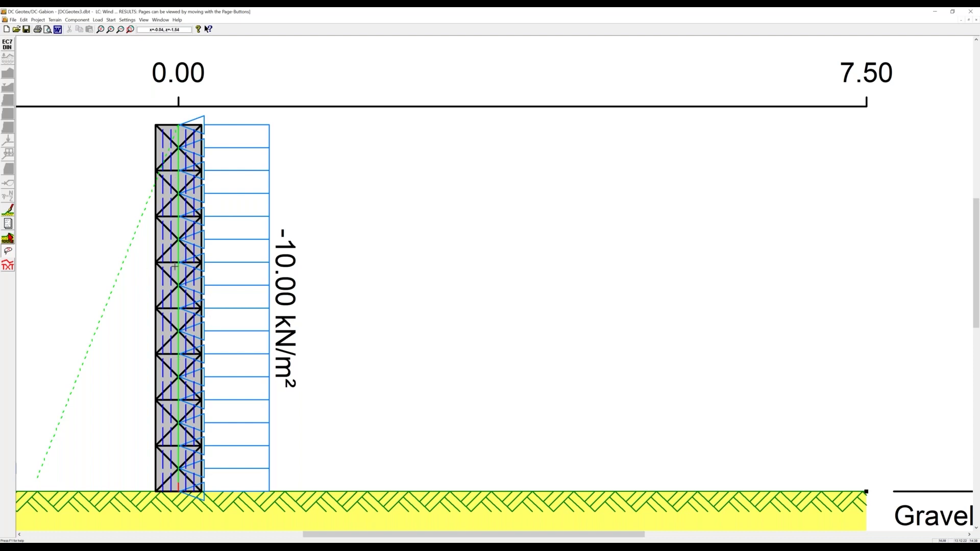
Return to the system and set the wall thickness of the gabion facing's bottom section to 1.2 m.
click(8, 238)
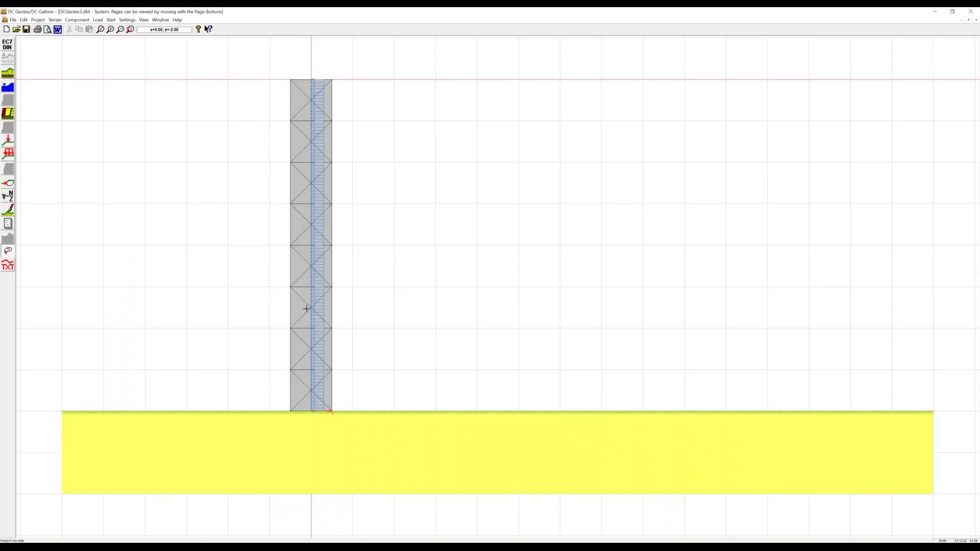
double_click(309, 310)
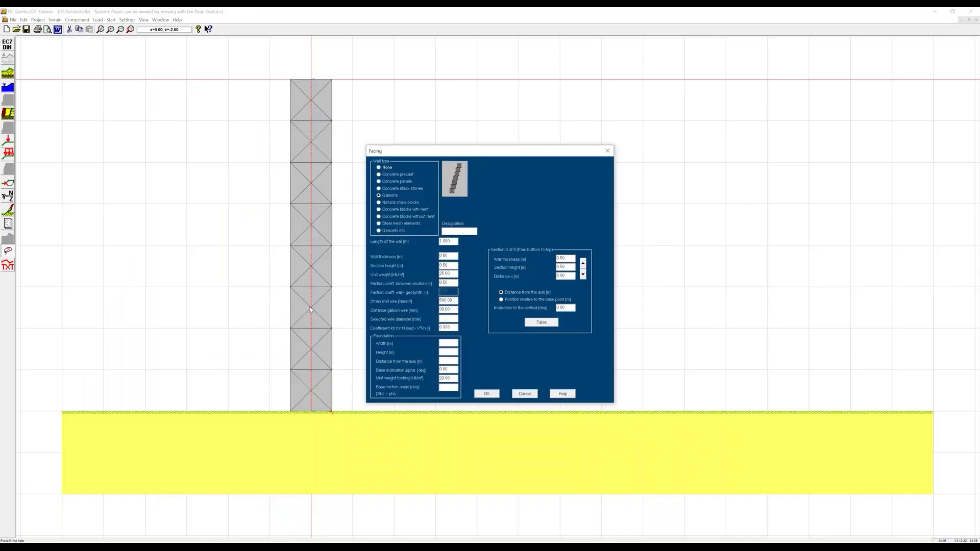
click(584, 277)
click(584, 276)
drag(571, 276, 552, 263)
text(1.2)
Taper the remaining gabion sections in 0.10 m steps, from 1.10 m thickness above the base section to 0.50 m at the top.
click(583, 261)
text(1.01)
key(BackSpace)
key(BackSpace)
key(BackSpace)
key(Delete)
key(Delete)
click(583, 263)
click(582, 263)
click(583, 263)
click(583, 262)
click(486, 394)
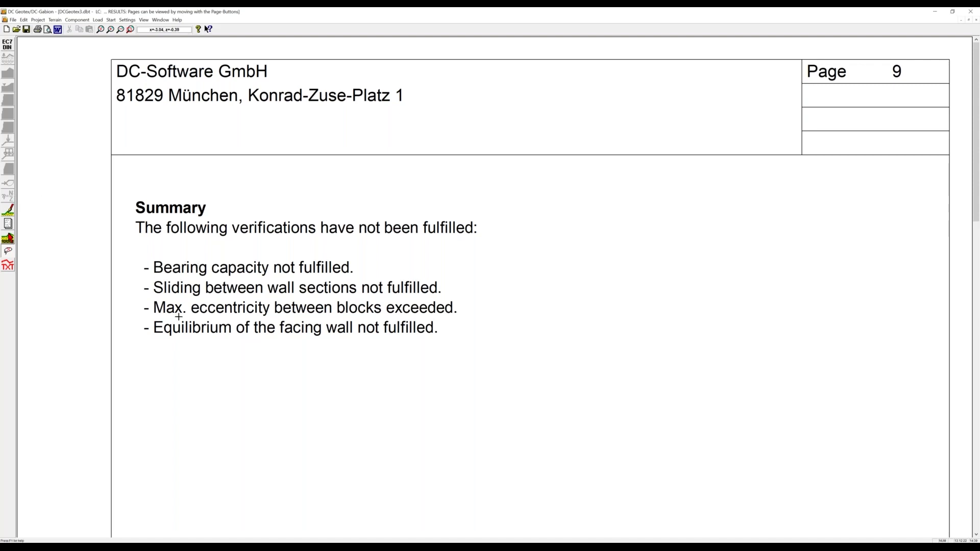
Review the tapered wall's internal force diagrams, results drawing and tilting verification for load case Wind, and return to the system.
key(Page_Up)
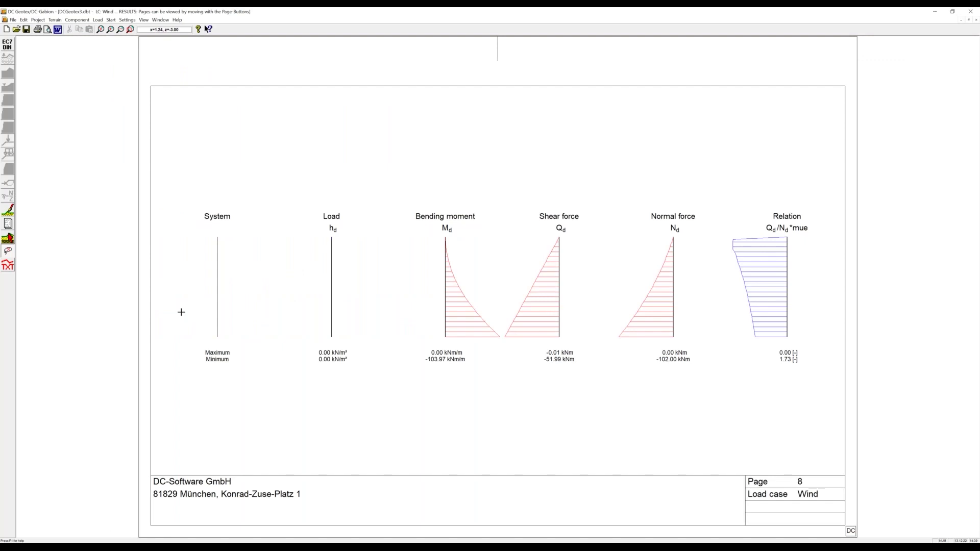
key(Page_Up)
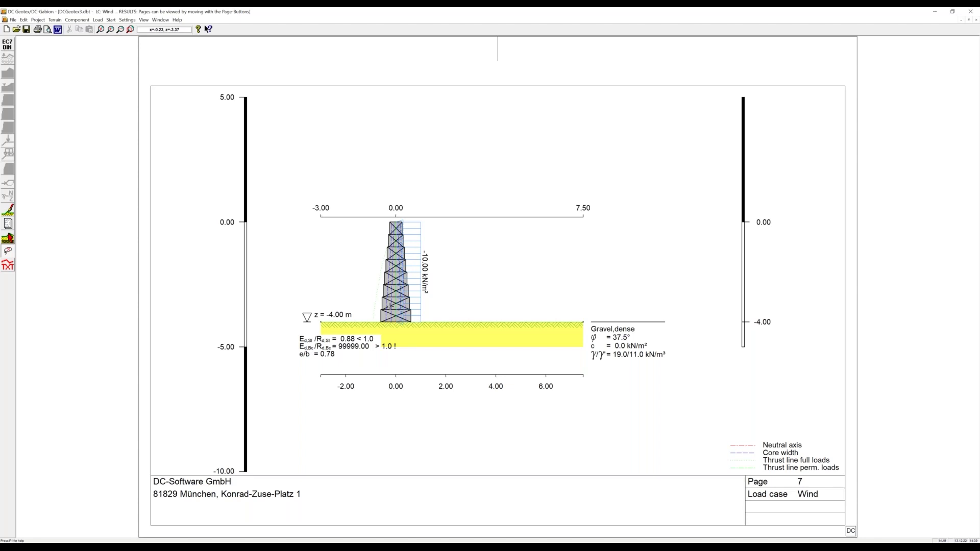
key(Page_Up)
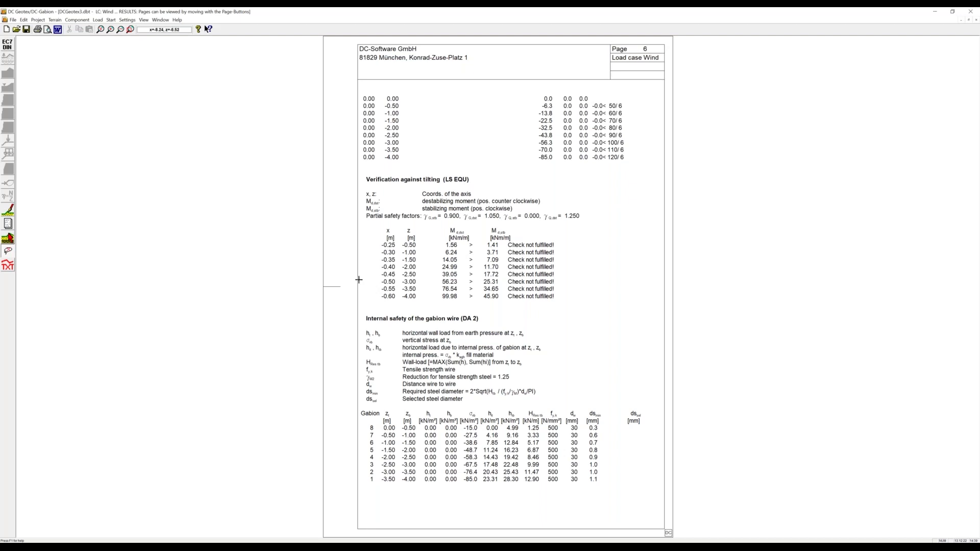
click(8, 239)
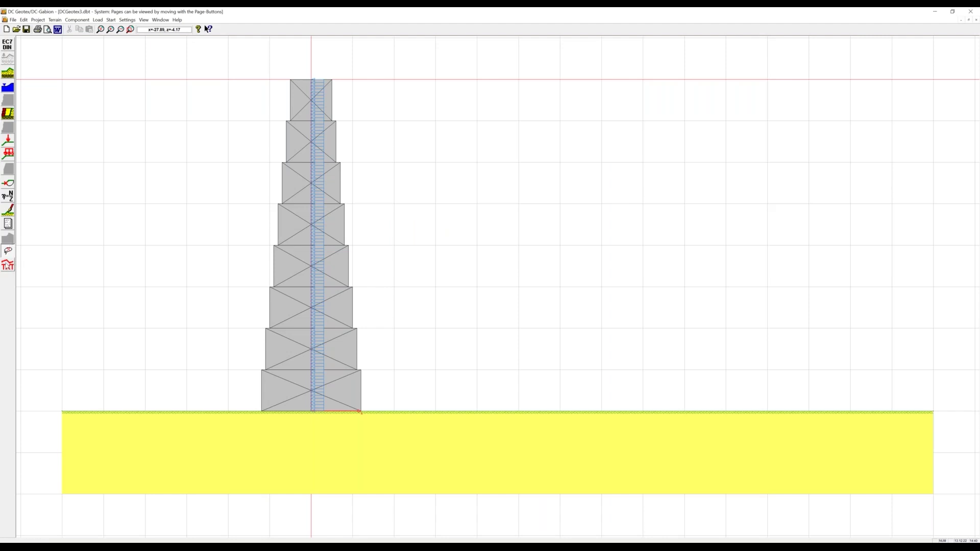
Show the graphical elements tools and inspect the drawing layer selection without changing it.
click(7, 265)
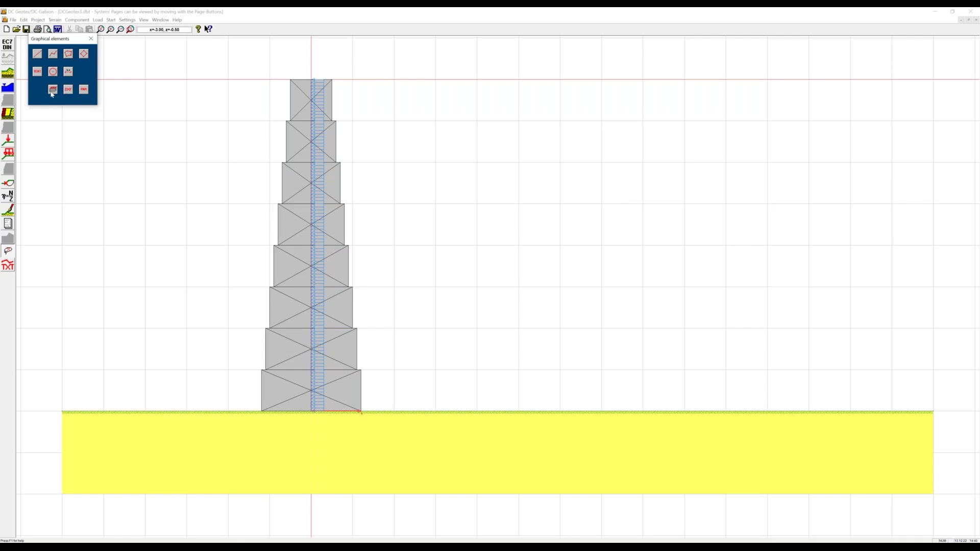
click(52, 90)
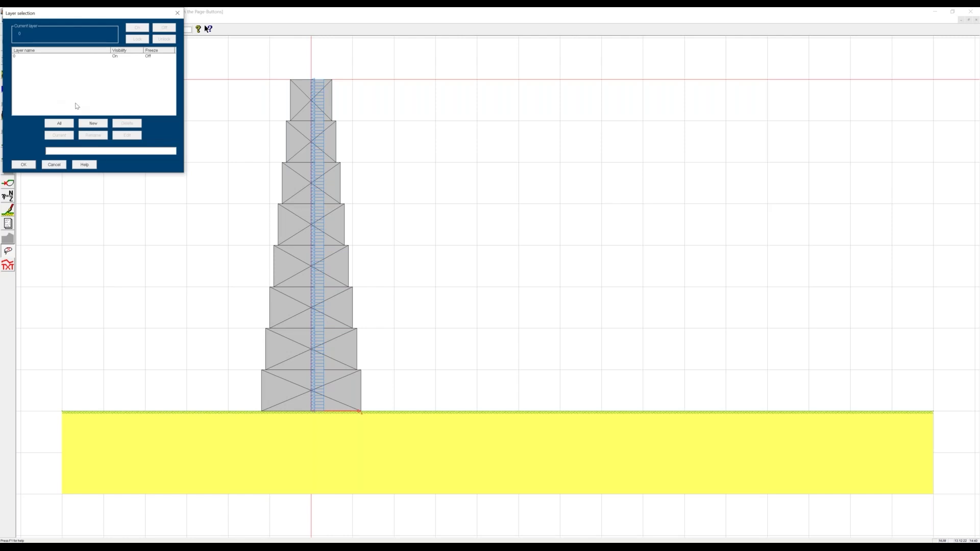
click(54, 164)
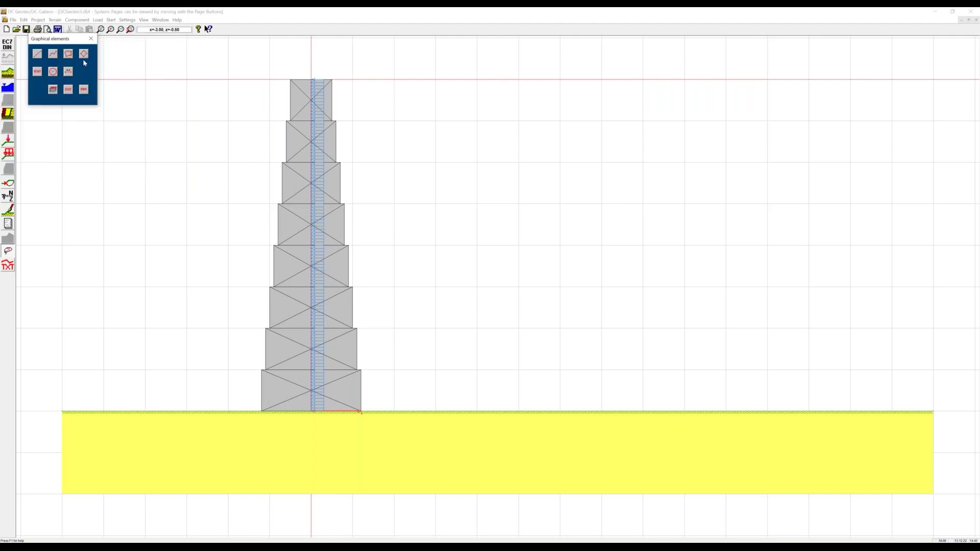